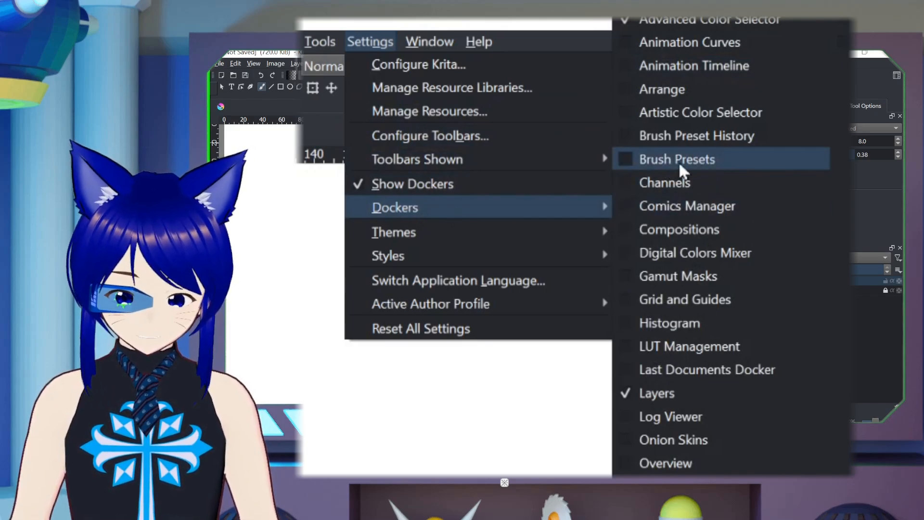
# - Show the Brush Presets docker, enlarge it and browse through the available presets
pyautogui.click(700, 161)
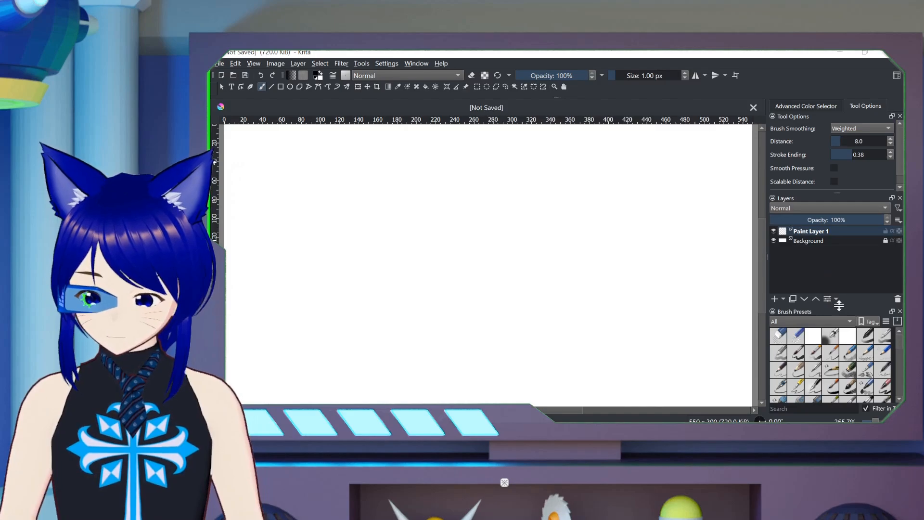
pyautogui.moveTo(839, 305); pyautogui.dragTo(836, 247)
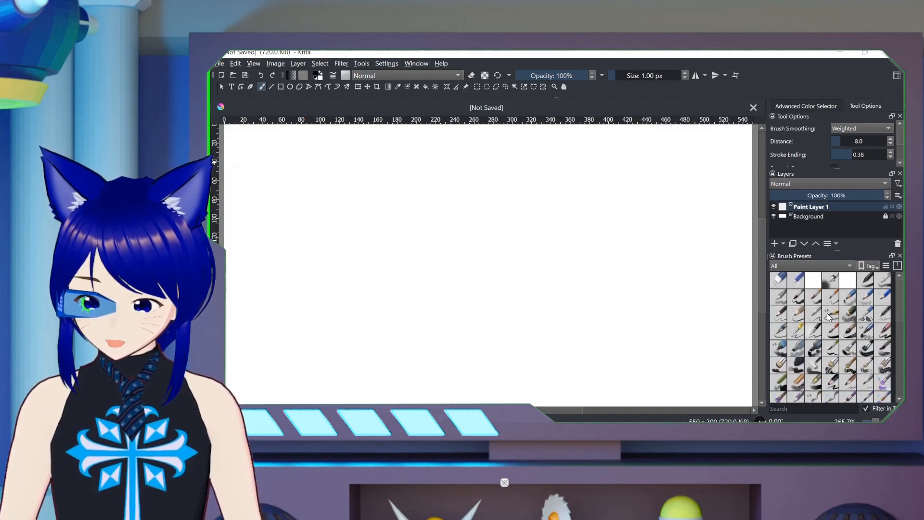
pyautogui.scroll(-10, 826, 312)
pyautogui.scroll(10, 827, 312)
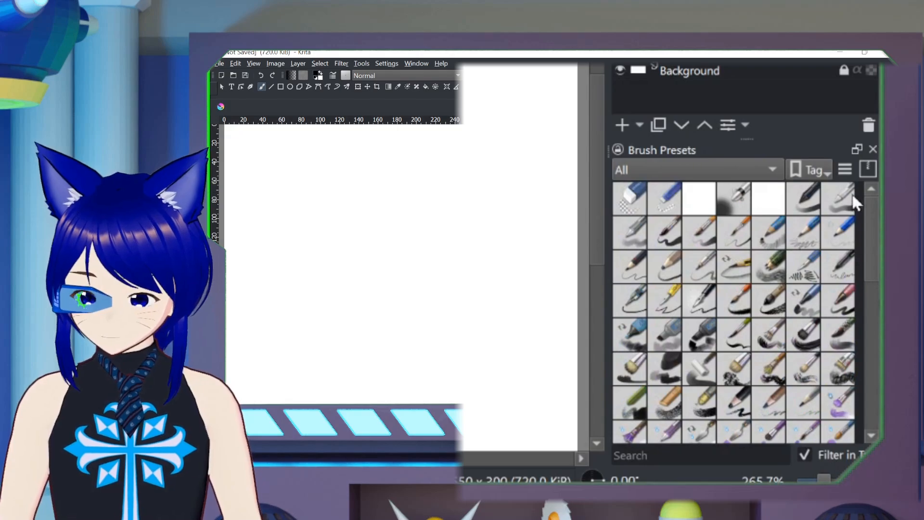
# - Turn off the Krita 4 Default Resources bundle as a source for the brush presets
pyautogui.click(873, 169)
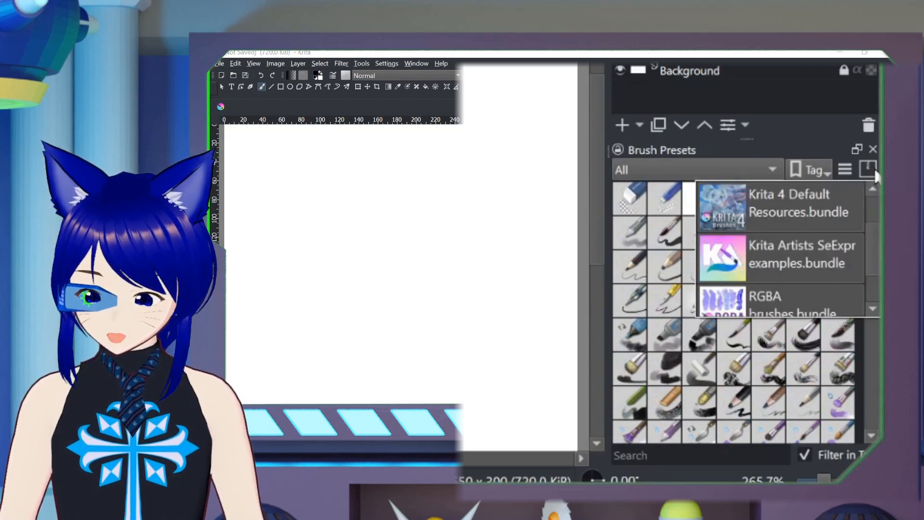
pyautogui.click(807, 206)
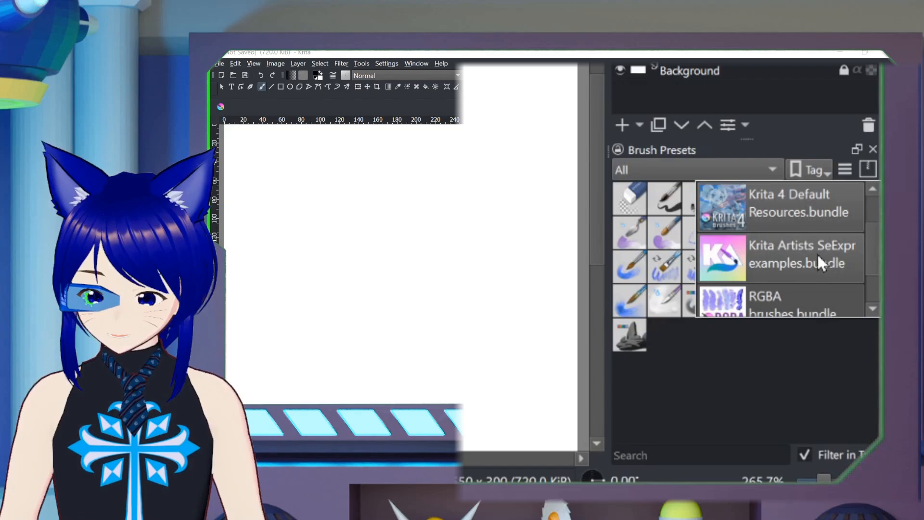
pyautogui.scroll(-1, 803, 300)
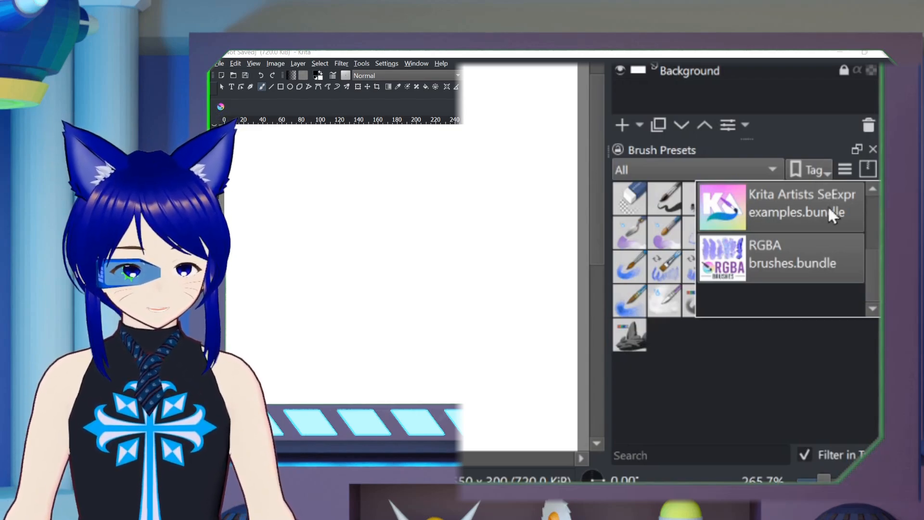
# - Enlarge the brush preset icons slightly and try the Details display before returning to Thumbnails
pyautogui.click(844, 169)
pyautogui.click(844, 169)
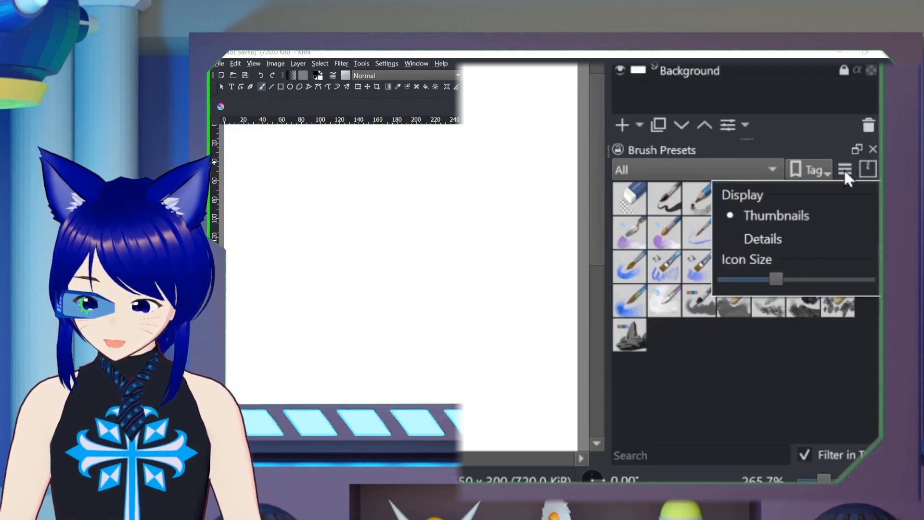
pyautogui.moveTo(777, 281)
pyautogui.mouseDown()
pyautogui.moveTo(812, 279)
pyautogui.moveTo(782, 277)
pyautogui.mouseUp()
pyautogui.click(773, 239)
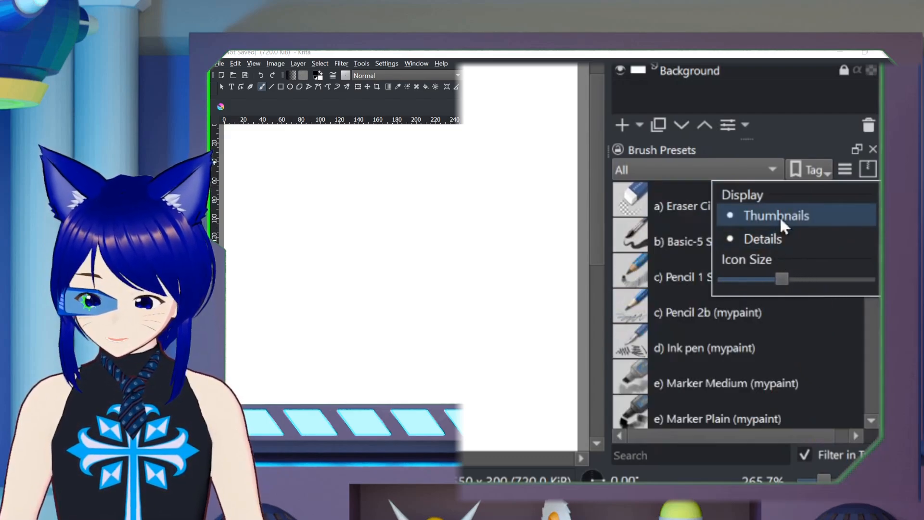
pyautogui.click(778, 216)
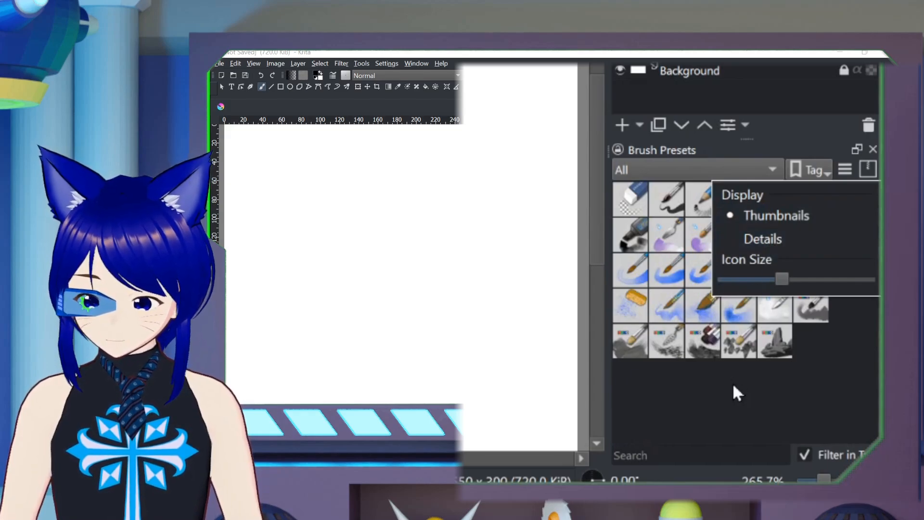
# - Search the brush presets for "pix" while the Krita 4 Default Resources bundle is turned off
pyautogui.click(678, 456)
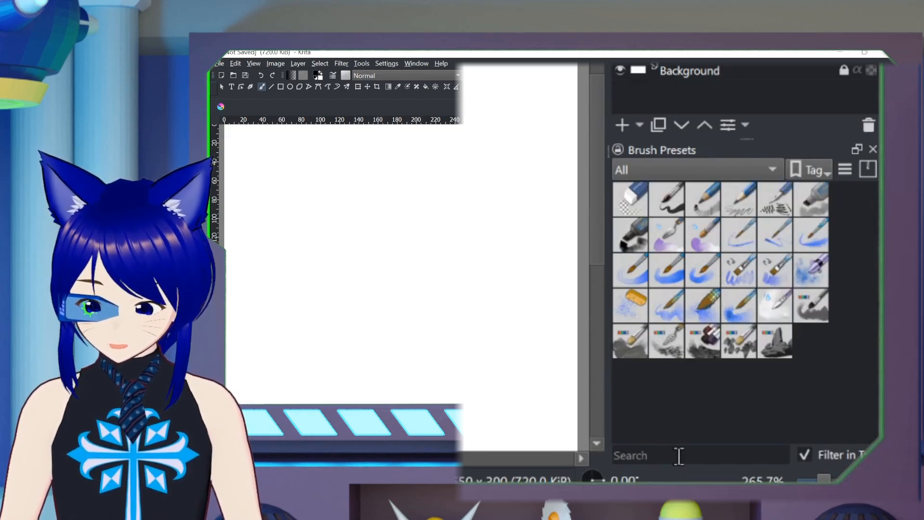
pyautogui.write('pix')
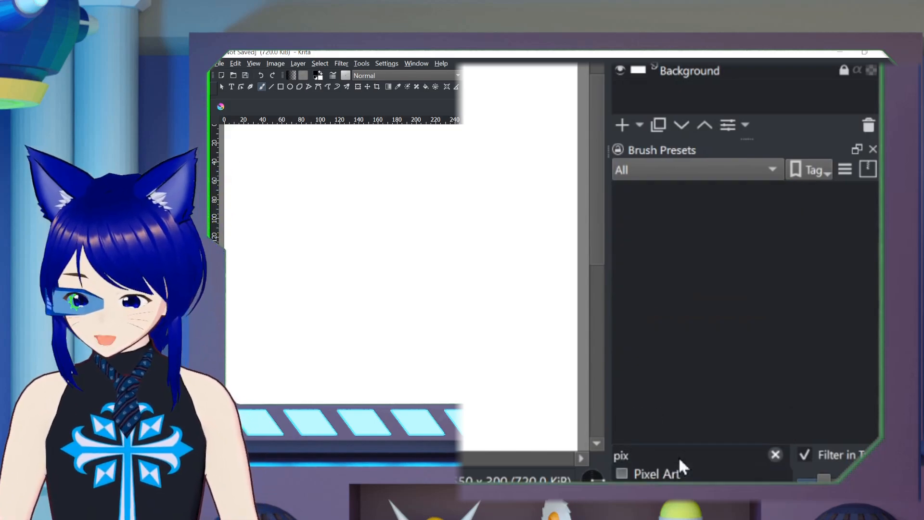
pyautogui.click(868, 169)
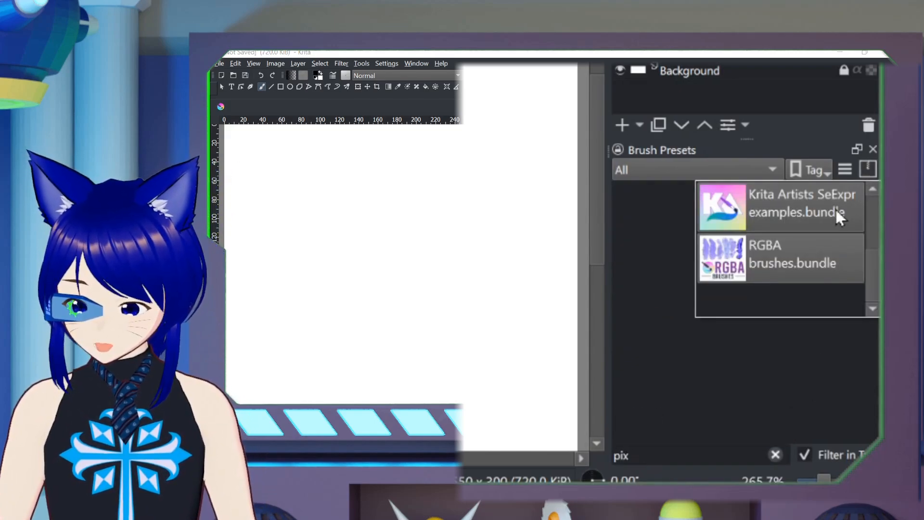
pyautogui.click(674, 450)
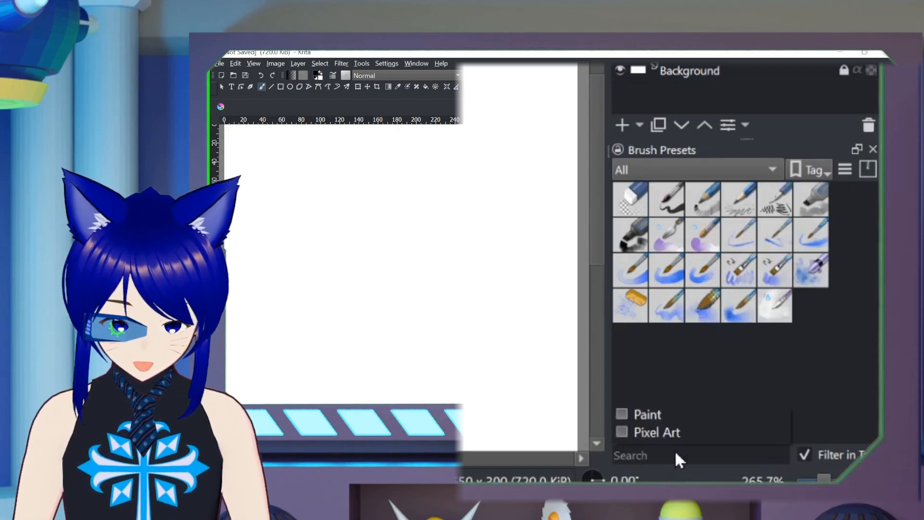
pyautogui.write('pix')
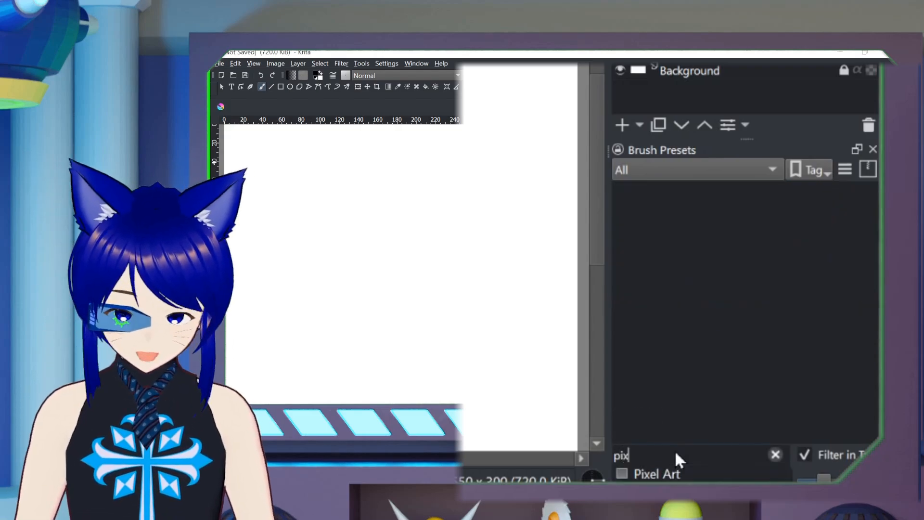
# - Turn the Krita 4 Default Resources bundle back on and choose the second pixel art brush from a search for "pix"
pyautogui.click(868, 169)
pyautogui.scroll(2, 828, 226)
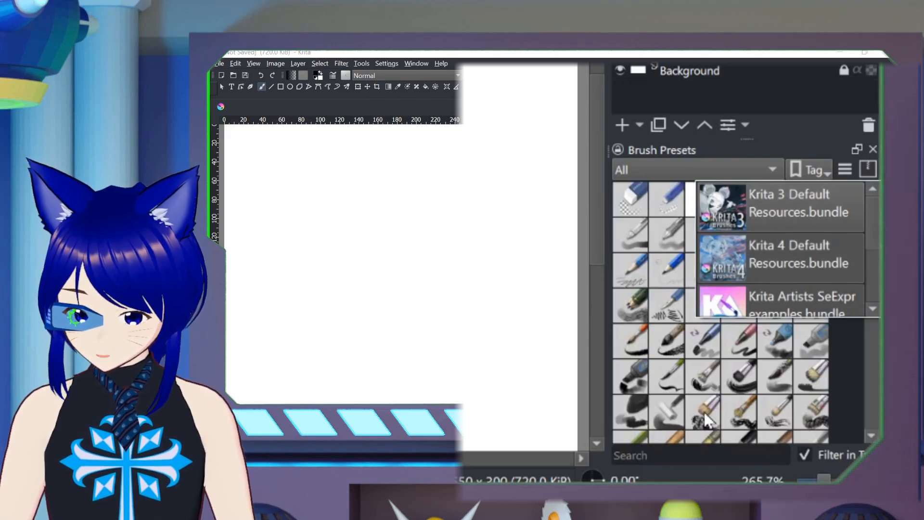
pyautogui.click(681, 453)
pyautogui.write('pix')
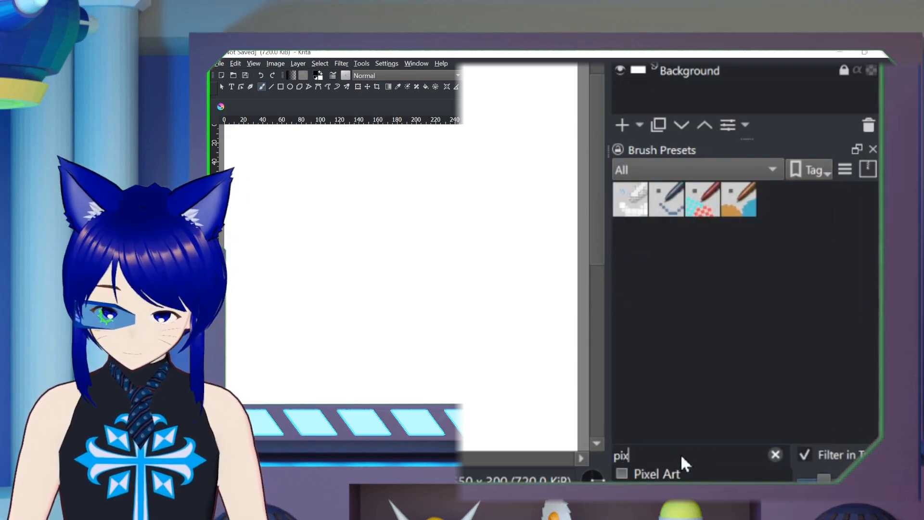
pyautogui.click(666, 197)
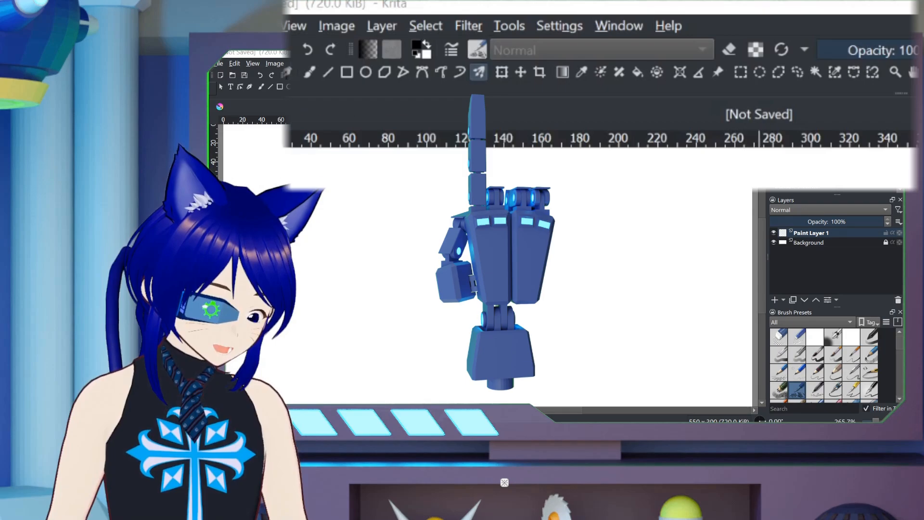
# - Try the Multibrush Tool by drawing a large rounded square outline with a small four-lobed shape inside, and undo both
pyautogui.moveTo(485, 189)
pyautogui.mouseDown()
pyautogui.moveTo(515, 186)
pyautogui.moveTo(535, 198)
pyautogui.moveTo(564, 264)
pyautogui.mouseUp()
pyautogui.moveTo(484, 253)
pyautogui.mouseDown()
pyautogui.moveTo(515, 243)
pyautogui.moveTo(529, 266)
pyautogui.moveTo(514, 268)
pyautogui.mouseUp()
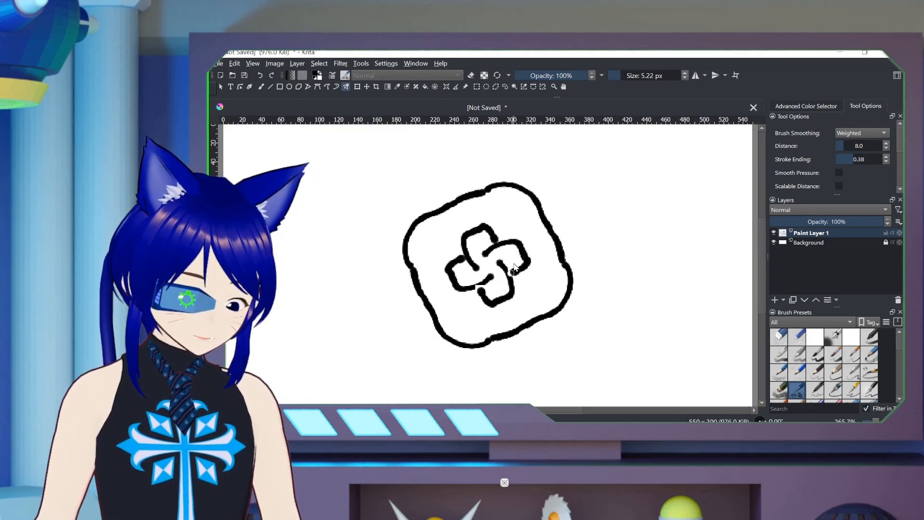
pyautogui.hotkey('ctrl', 'z')
pyautogui.hotkey('ctrl', 'z')
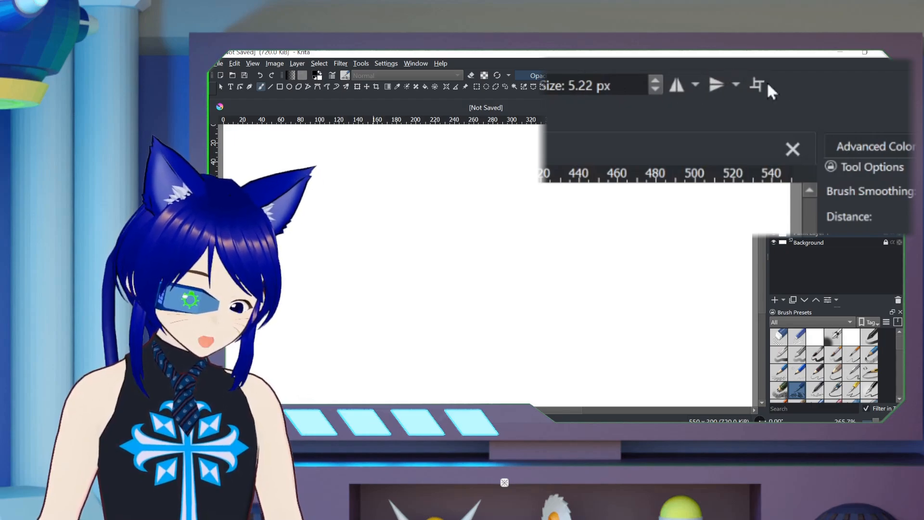
# - Turn on horizontal mirroring, center the X mirror line on the canvas and reposition it slightly using its handle
pyautogui.click(680, 89)
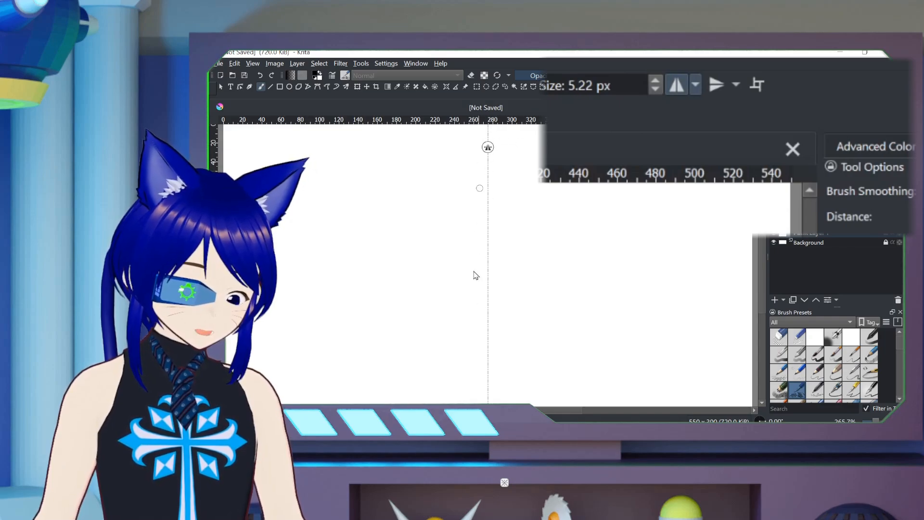
pyautogui.click(717, 85)
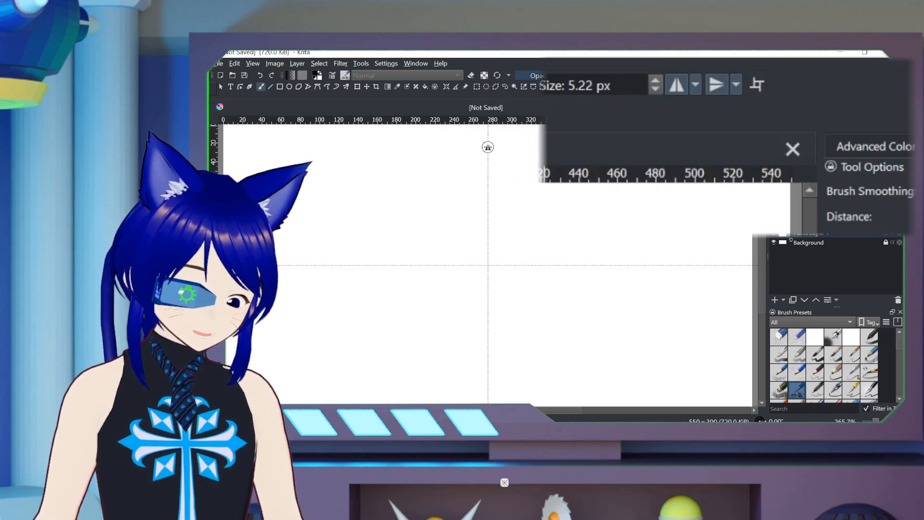
pyautogui.click(718, 83)
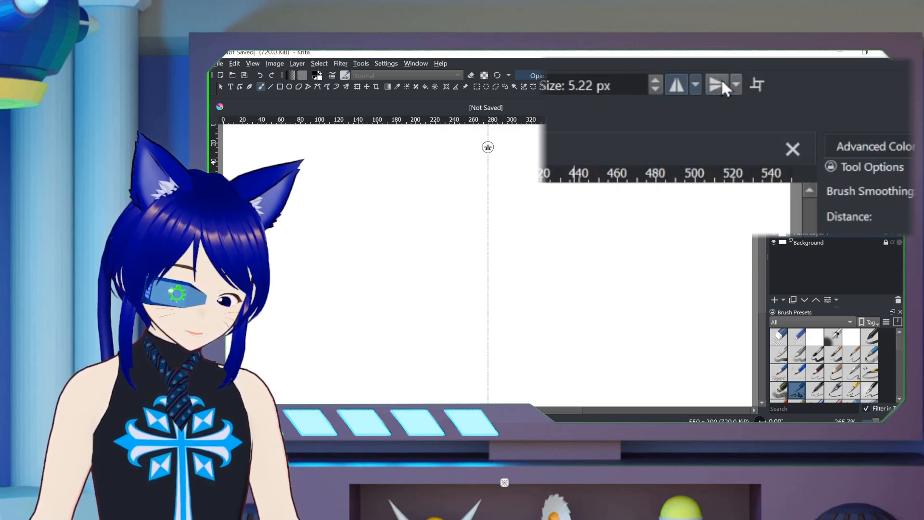
pyautogui.click(697, 85)
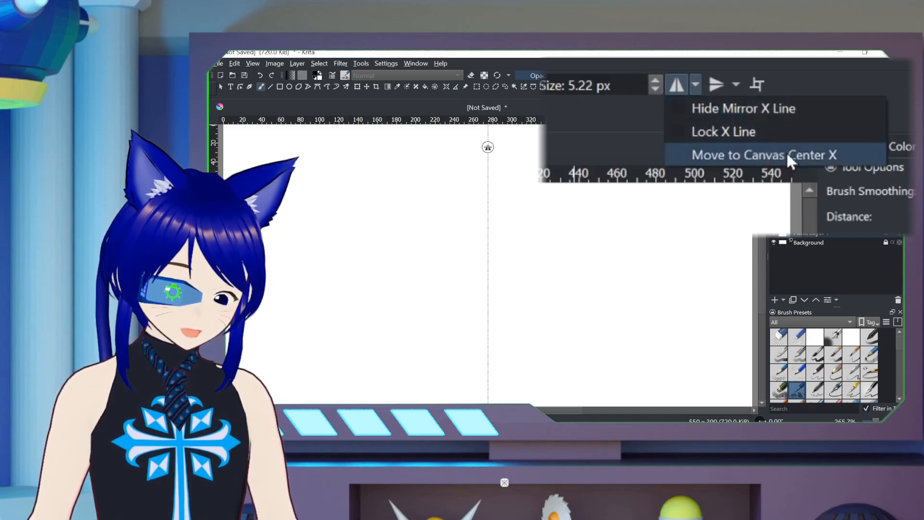
pyautogui.click(815, 160)
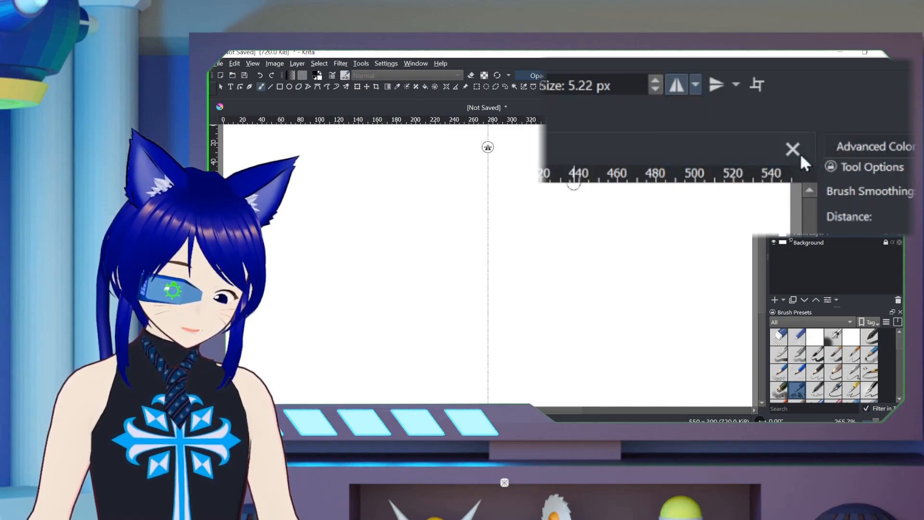
pyautogui.moveTo(488, 147); pyautogui.dragTo(491, 250)
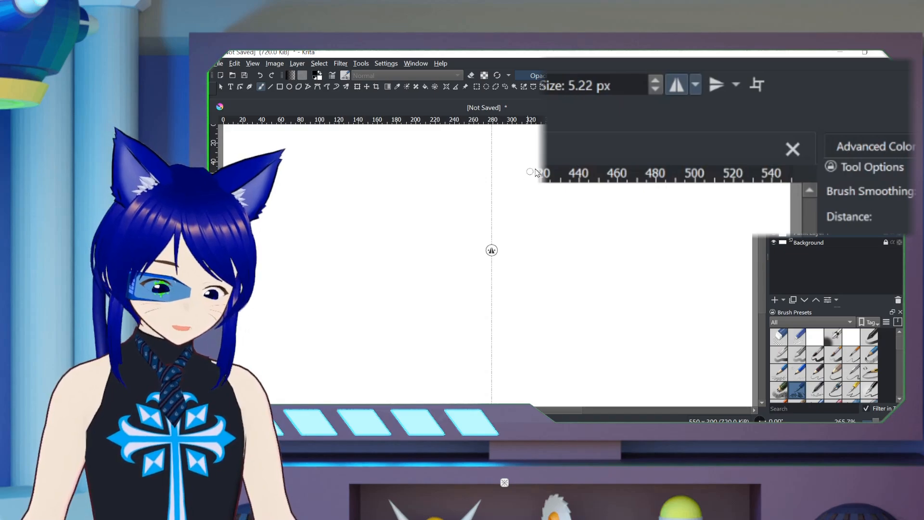
# - Lock the X mirror line, and turn on vertical mirroring with its Y line locked too
pyautogui.click(696, 89)
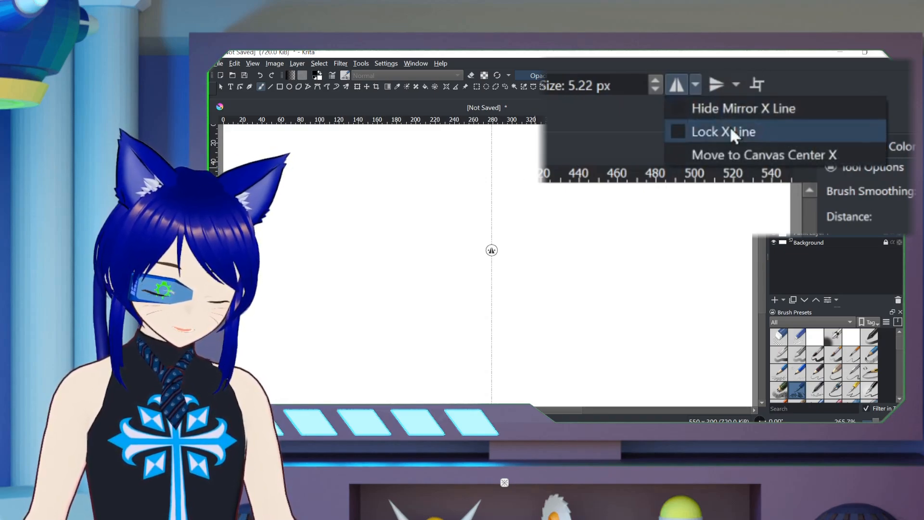
pyautogui.click(752, 131)
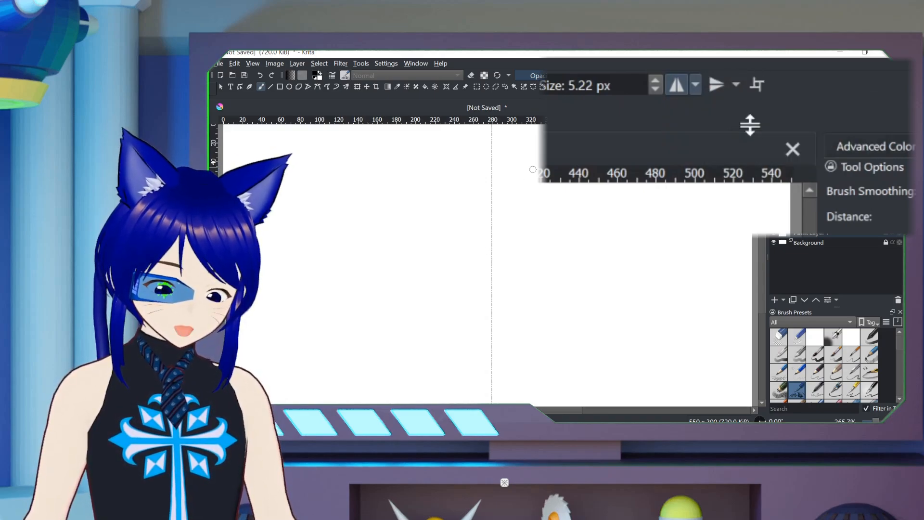
pyautogui.click(737, 86)
pyautogui.click(736, 85)
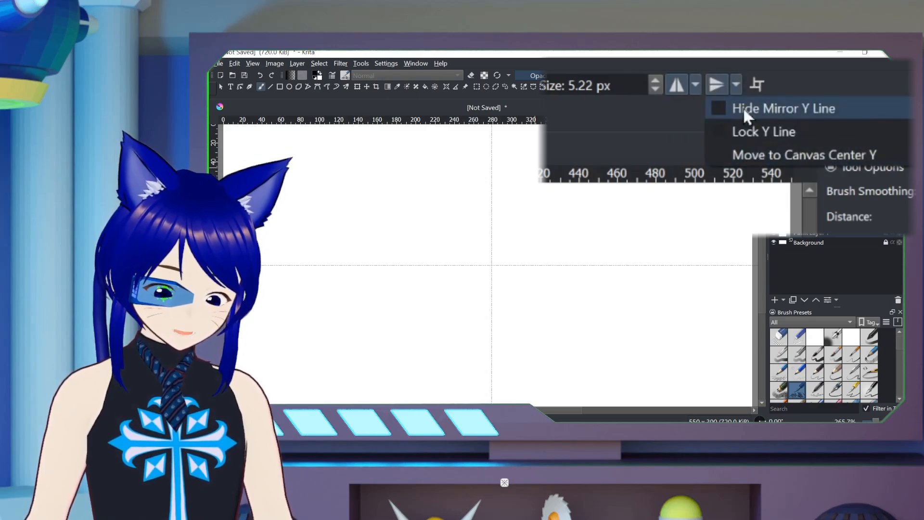
pyautogui.click(752, 131)
pyautogui.click(736, 84)
pyautogui.click(751, 150)
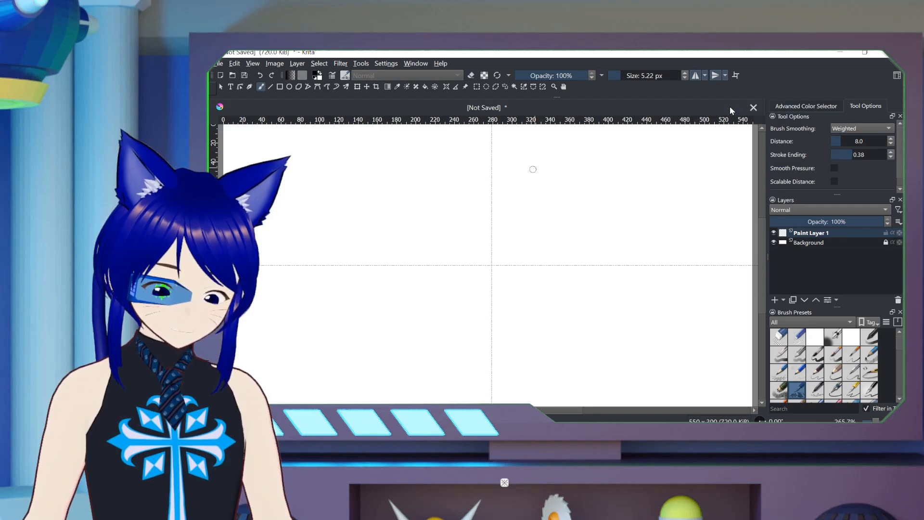
# - Draw a four-lobed shape with both mirrors on, and add wide side lobes using only horizontal mirroring
pyautogui.moveTo(491, 229)
pyautogui.mouseDown()
pyautogui.moveTo(510, 215)
pyautogui.moveTo(530, 233)
pyautogui.moveTo(529, 253)
pyautogui.moveTo(492, 260)
pyautogui.mouseUp()
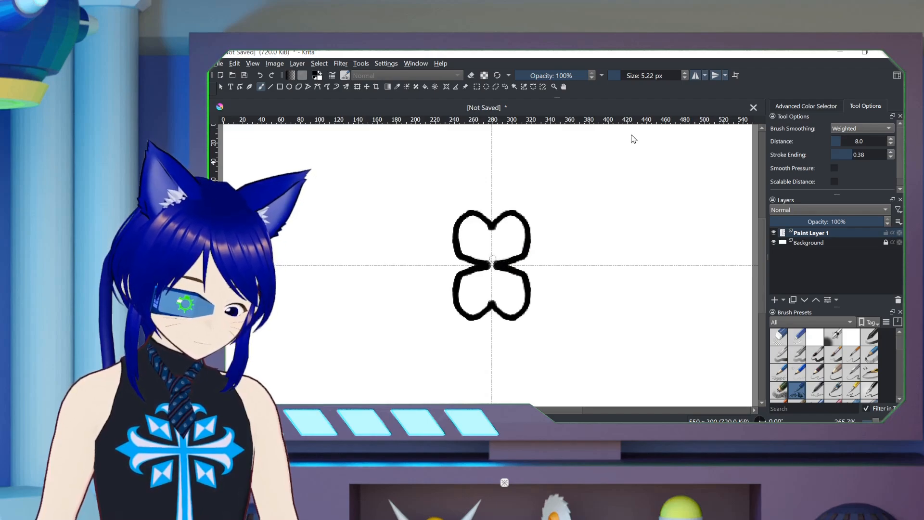
pyautogui.click(716, 75)
pyautogui.moveTo(530, 228)
pyautogui.mouseDown()
pyautogui.moveTo(589, 231)
pyautogui.moveTo(605, 258)
pyautogui.moveTo(558, 281)
pyautogui.moveTo(532, 287)
pyautogui.moveTo(534, 278)
pyautogui.mouseUp()
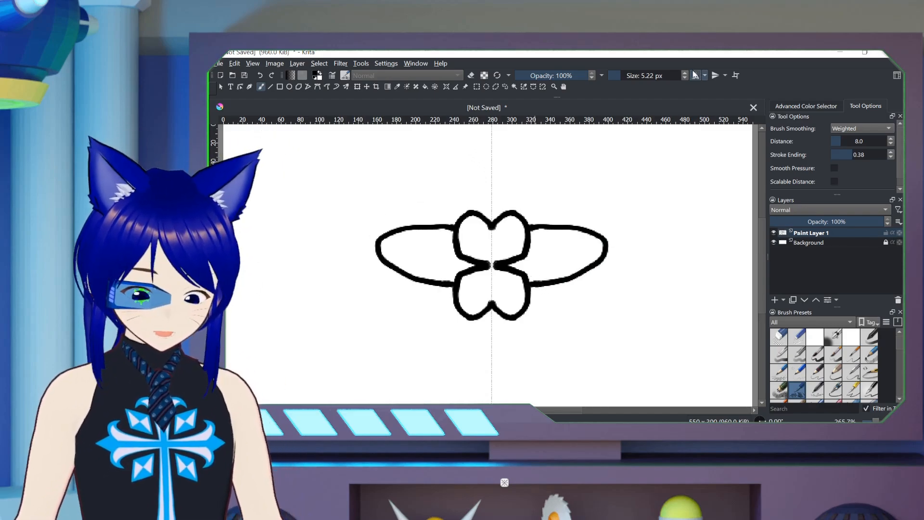
# - Switch from horizontal to vertical mirroring and draw a large arch over the lobed shape
pyautogui.click(695, 75)
pyautogui.click(716, 75)
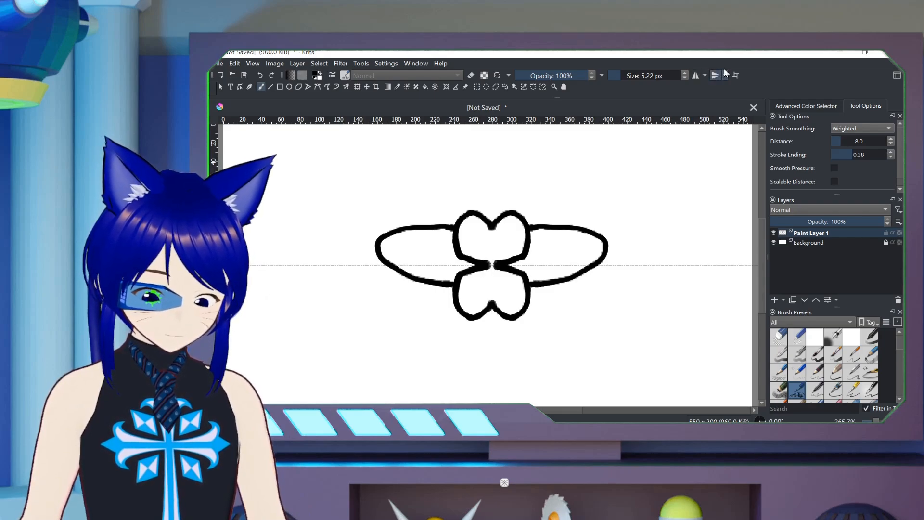
pyautogui.moveTo(419, 224)
pyautogui.mouseDown()
pyautogui.moveTo(473, 162)
pyautogui.moveTo(522, 158)
pyautogui.moveTo(544, 177)
pyautogui.moveTo(561, 229)
pyautogui.mouseUp()
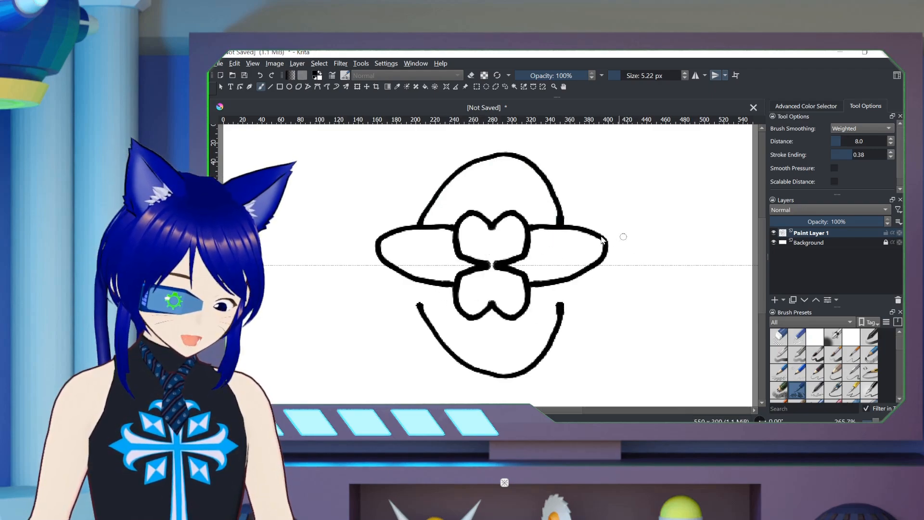
# - Undo all the mirrored strokes to empty the canvas, and turn off mirroring
pyautogui.hotkey('ctrl', 'z')
pyautogui.hotkey('ctrl', 'z')
pyautogui.hotkey('ctrl', 'z')
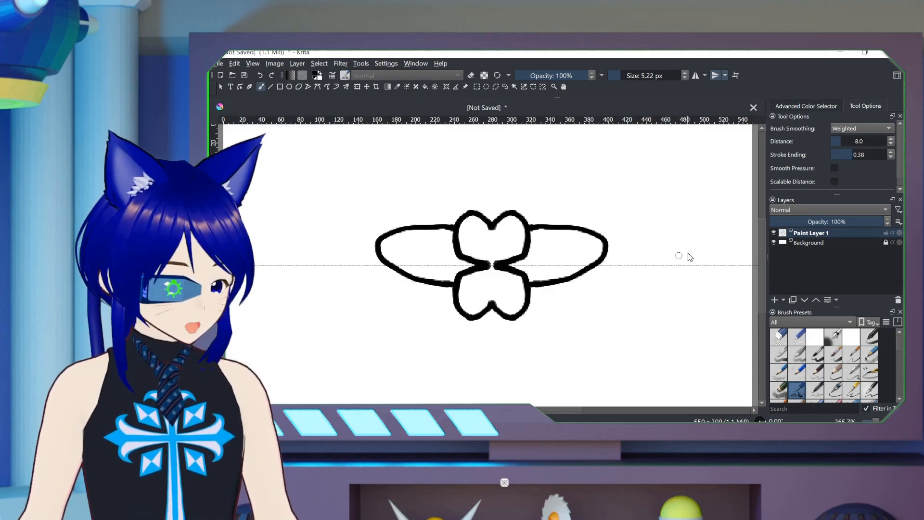
pyautogui.click(733, 82)
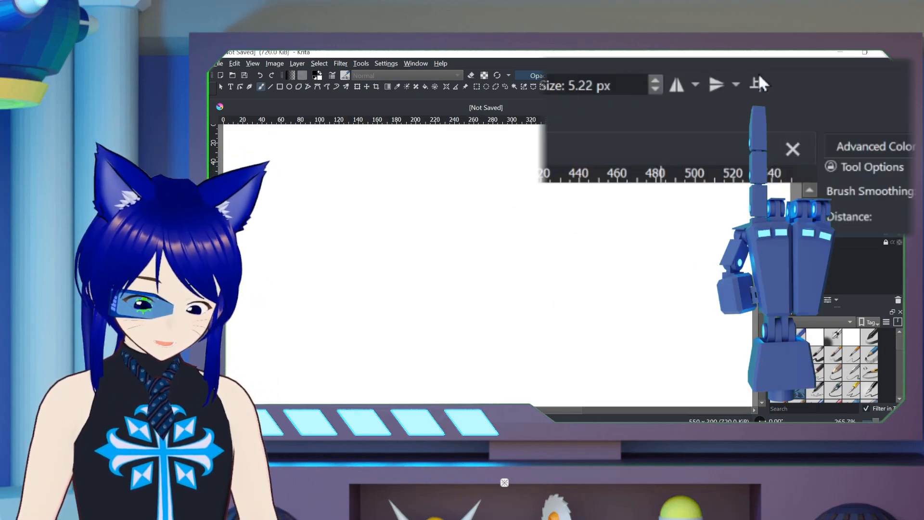
# - Turn on wrap-around mode and draw a small heart-like outline on the canvas
pyautogui.click(757, 83)
pyautogui.moveTo(522, 227)
pyautogui.mouseDown()
pyautogui.moveTo(518, 204)
pyautogui.moveTo(535, 198)
pyautogui.moveTo(541, 212)
pyautogui.moveTo(555, 203)
pyautogui.moveTo(560, 223)
pyautogui.moveTo(544, 240)
pyautogui.moveTo(532, 243)
pyautogui.moveTo(522, 223)
pyautogui.mouseUp()
pyautogui.scroll(-8, 522, 222)
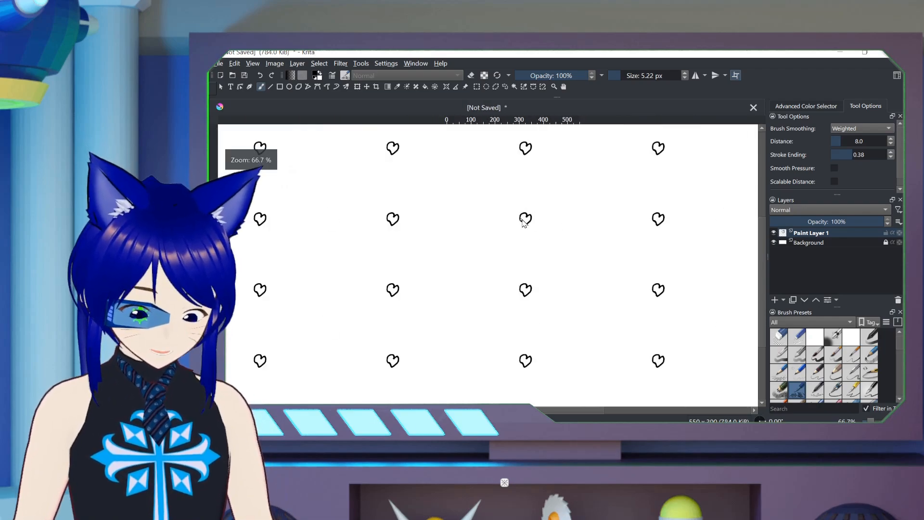
# - Draw a round body below the heart-like outline and a tall loop above it, extending past the canvas edge in wrap-around mode
pyautogui.scroll(10, 523, 222)
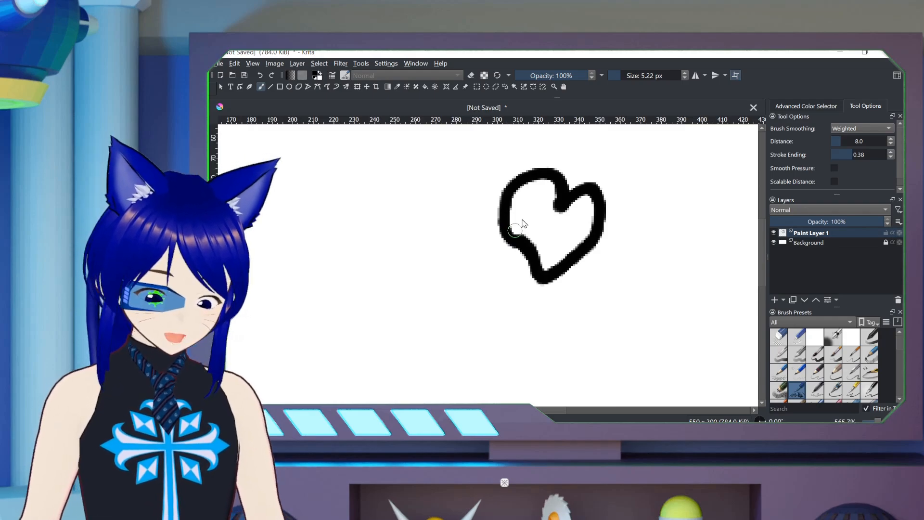
pyautogui.moveTo(600, 221)
pyautogui.mouseDown()
pyautogui.moveTo(620, 290)
pyautogui.moveTo(528, 344)
pyautogui.moveTo(468, 291)
pyautogui.moveTo(511, 217)
pyautogui.mouseUp()
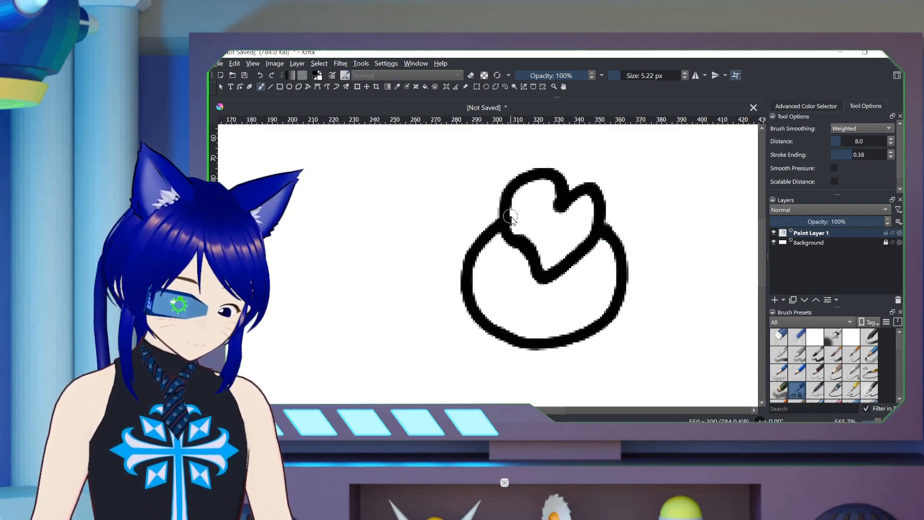
pyautogui.scroll(-6, 511, 217)
pyautogui.scroll(1, 530, 221)
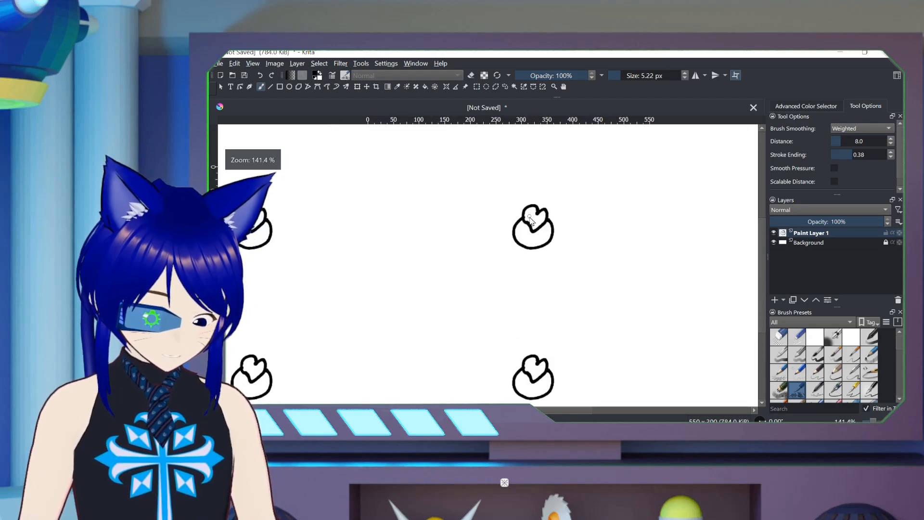
pyautogui.moveTo(514, 229)
pyautogui.mouseDown()
pyautogui.moveTo(505, 178)
pyautogui.moveTo(544, 165)
pyautogui.moveTo(554, 212)
pyautogui.mouseUp()
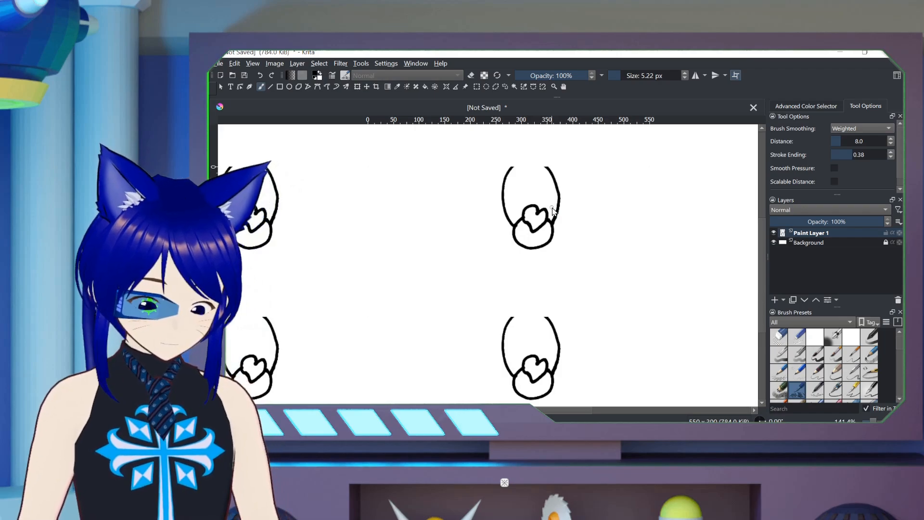
pyautogui.scroll(-3, 553, 212)
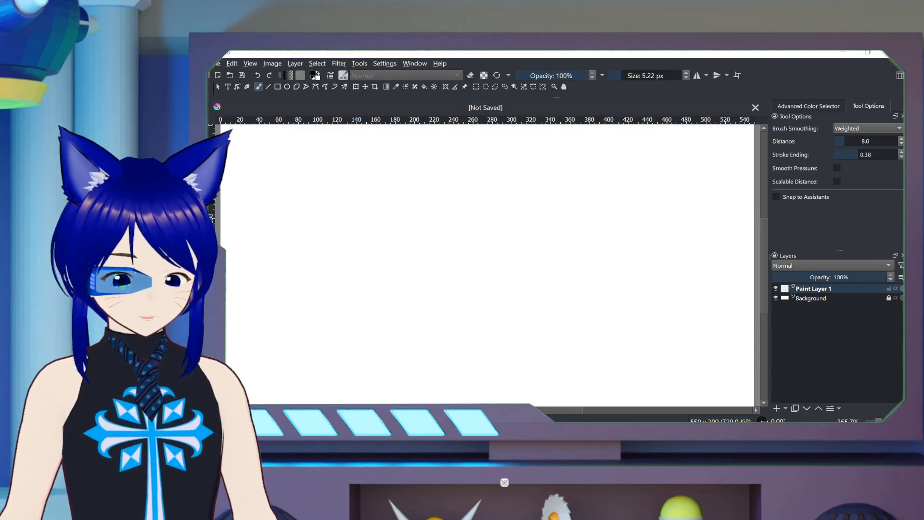
# - Show the Recorder docker
pyautogui.click(389, 64)
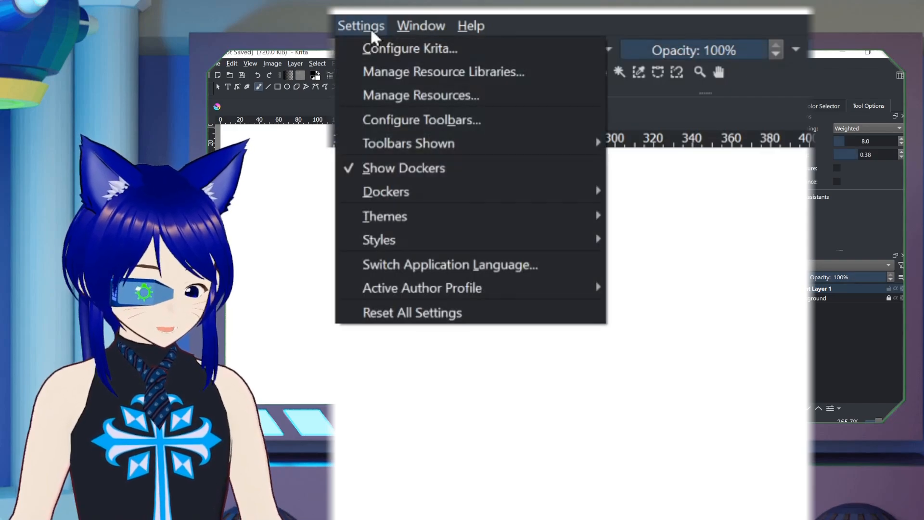
pyautogui.moveTo(408, 191)
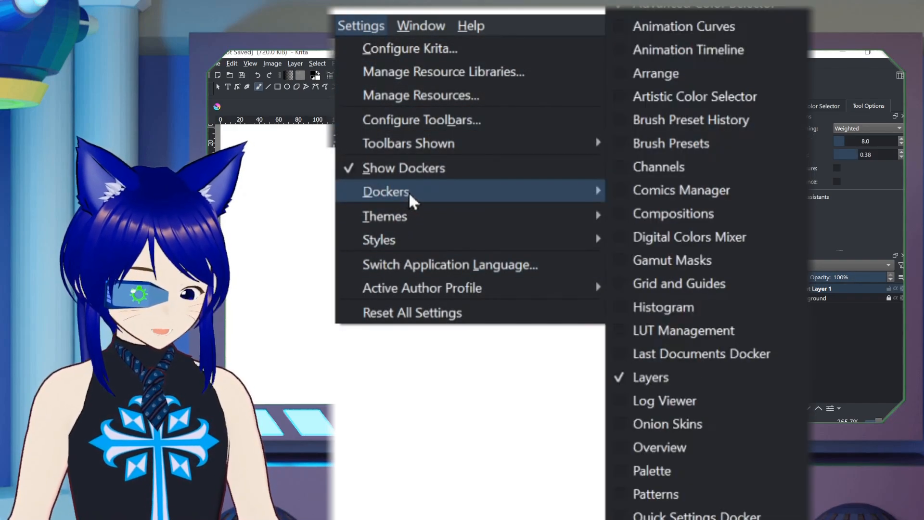
pyautogui.click(716, 364)
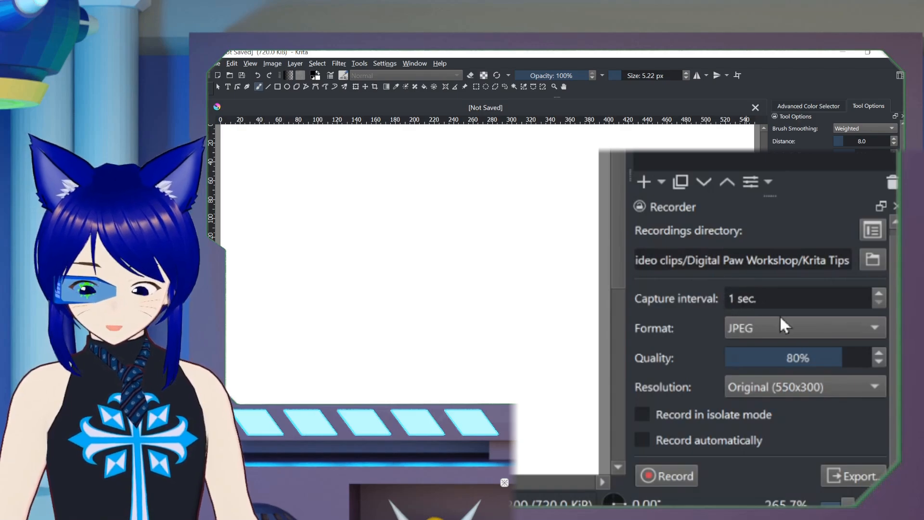
# - Look through the recorder's format choices and the Export Timelapse settings without exporting anything
pyautogui.click(764, 329)
pyautogui.click(764, 328)
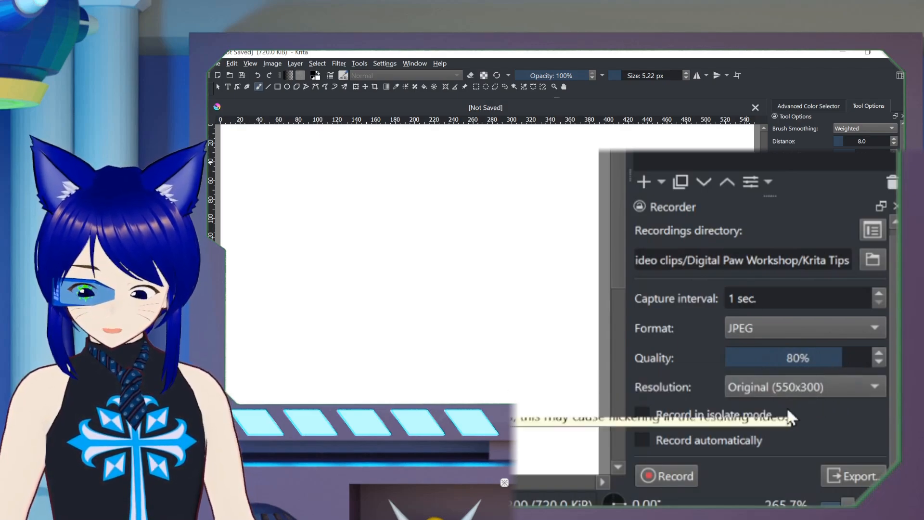
pyautogui.click(844, 476)
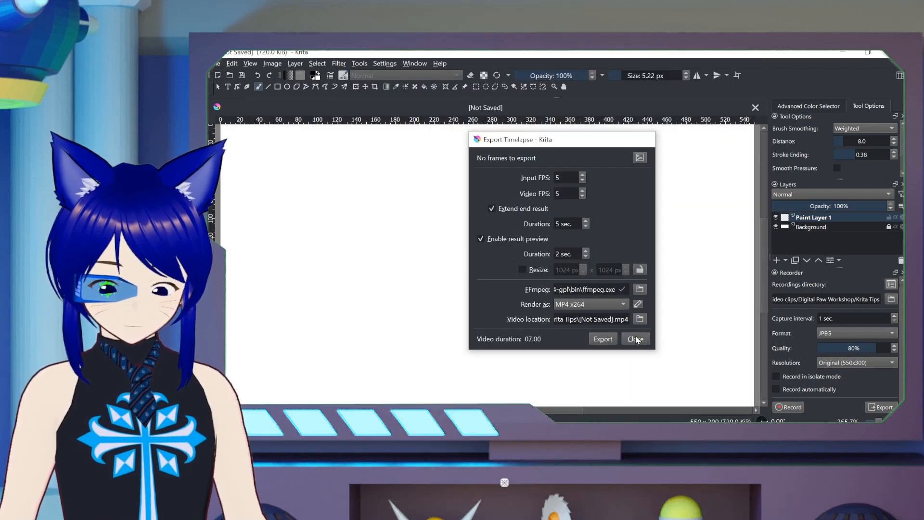
pyautogui.click(707, 435)
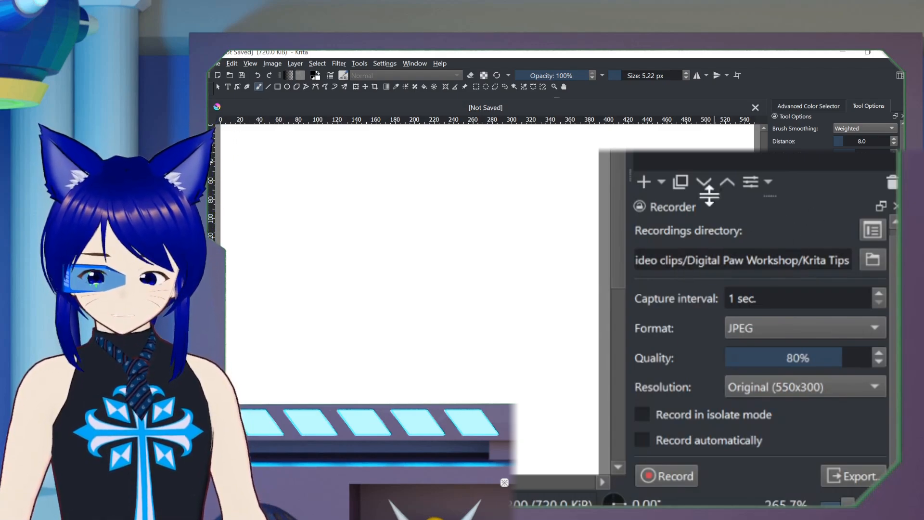
# - Start a canvas recording and draw a heart with three pointed spikes, one above and one on each side
pyautogui.click(671, 471)
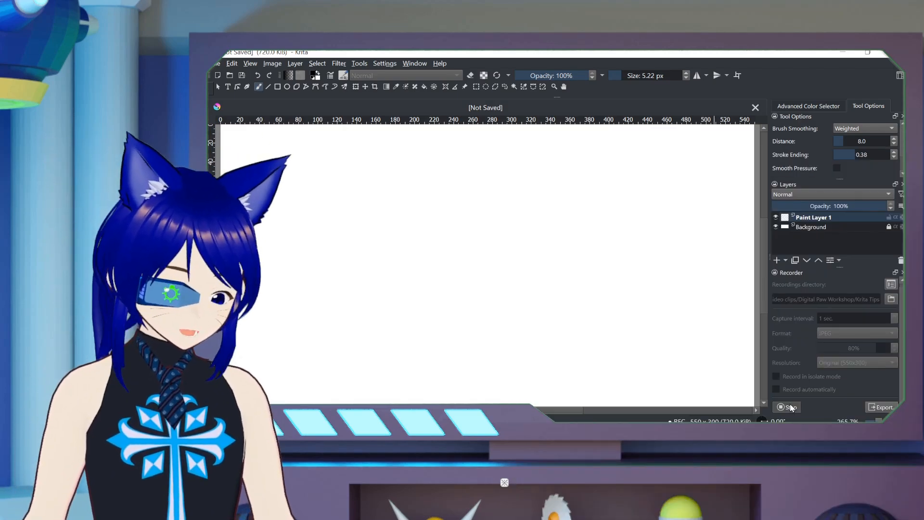
pyautogui.moveTo(470, 217)
pyautogui.mouseDown()
pyautogui.moveTo(487, 191)
pyautogui.moveTo(514, 222)
pyautogui.moveTo(474, 268)
pyautogui.mouseUp()
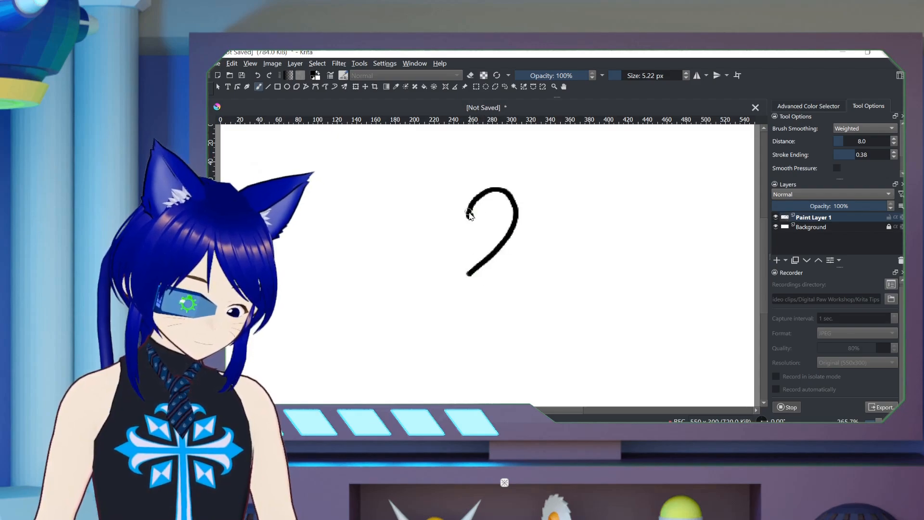
pyautogui.moveTo(469, 217)
pyautogui.mouseDown()
pyautogui.moveTo(466, 196)
pyautogui.moveTo(438, 212)
pyautogui.moveTo(460, 268)
pyautogui.moveTo(486, 185)
pyautogui.mouseUp()
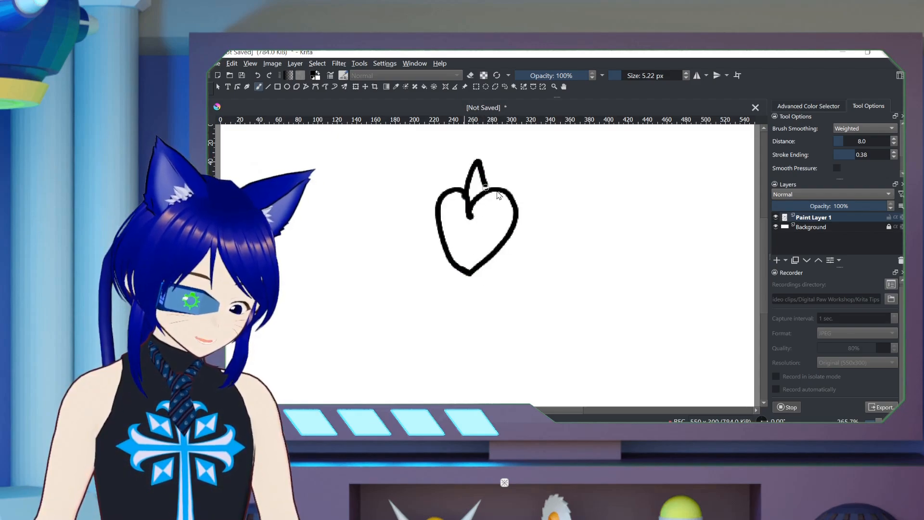
pyautogui.moveTo(510, 231)
pyautogui.mouseDown()
pyautogui.moveTo(535, 262)
pyautogui.moveTo(491, 260)
pyautogui.mouseUp()
pyautogui.moveTo(435, 225)
pyautogui.mouseDown()
pyautogui.moveTo(415, 258)
pyautogui.moveTo(446, 246)
pyautogui.mouseUp()
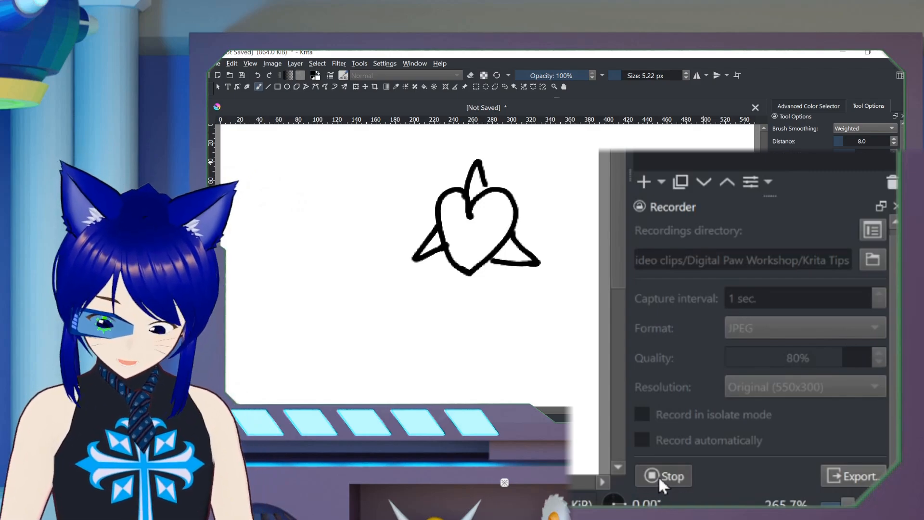
# - Stop the canvas recording and check the list of saved recordings without removing any
pyautogui.click(785, 406)
pyautogui.click(872, 231)
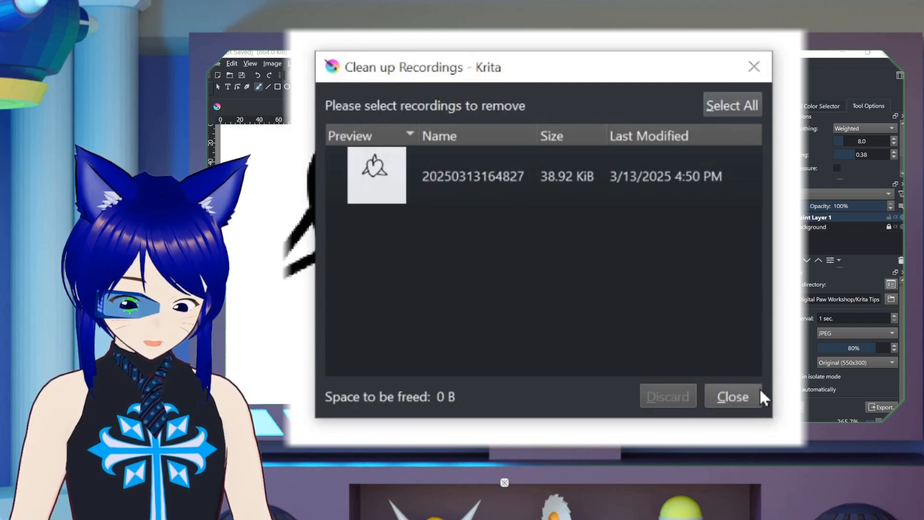
pyautogui.click(754, 389)
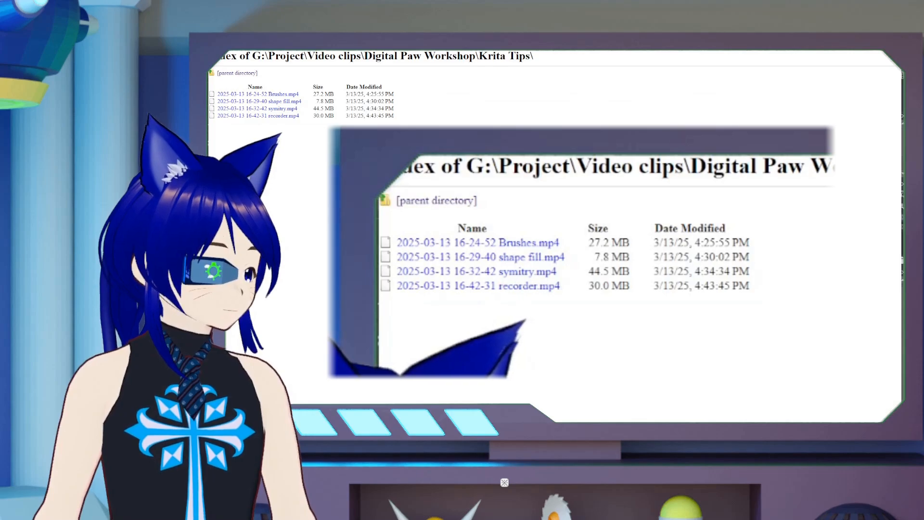
pyautogui.press('F5')
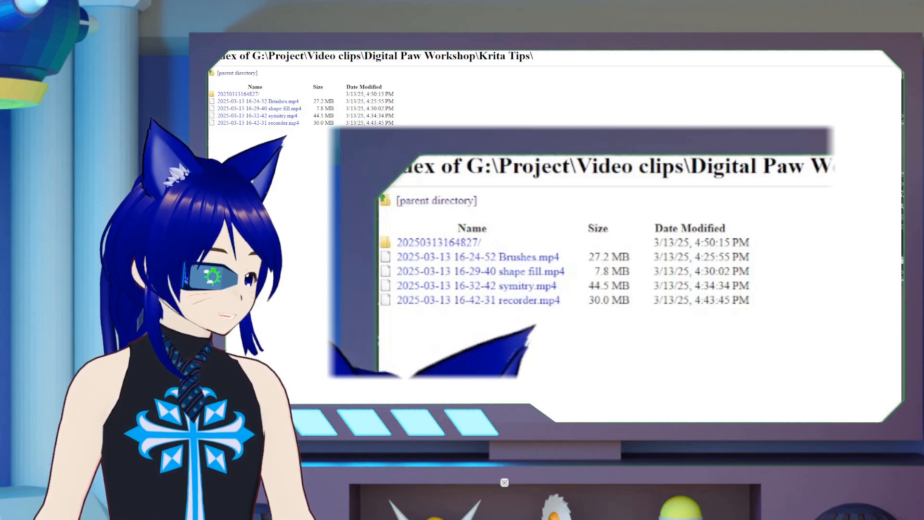
pyautogui.click(238, 93)
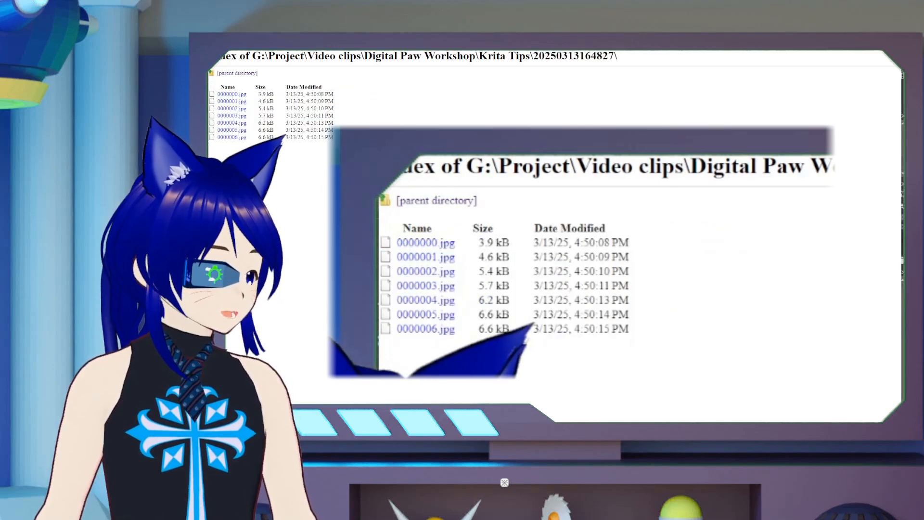
pyautogui.click(231, 130)
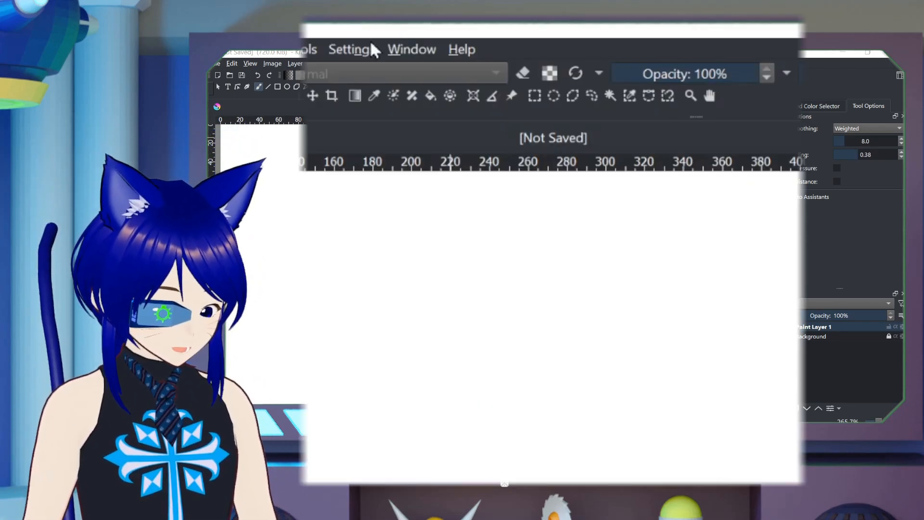
# - Show the Brush Presets docker and make it taller below the Layers docker
pyautogui.click(384, 63)
pyautogui.moveTo(409, 145)
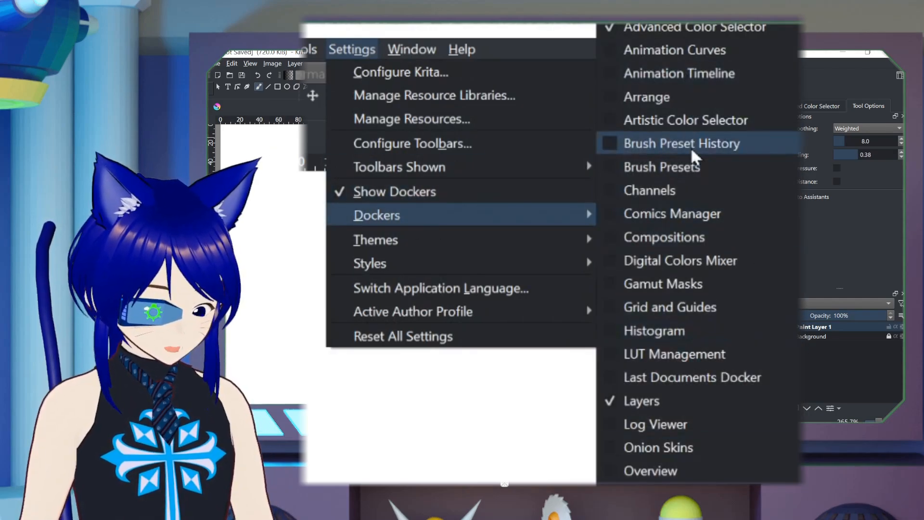
pyautogui.click(693, 167)
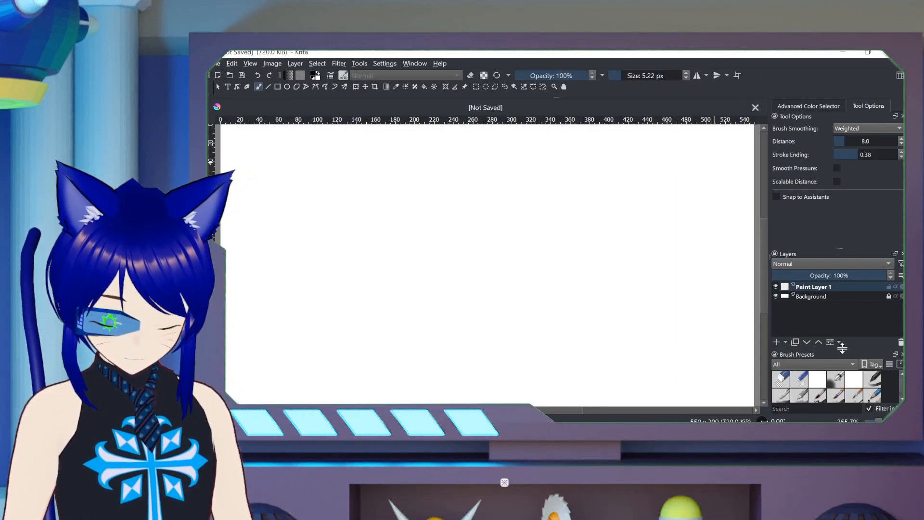
pyautogui.moveTo(841, 349)
pyautogui.mouseDown()
pyautogui.moveTo(849, 313)
pyautogui.moveTo(840, 283)
pyautogui.mouseUp()
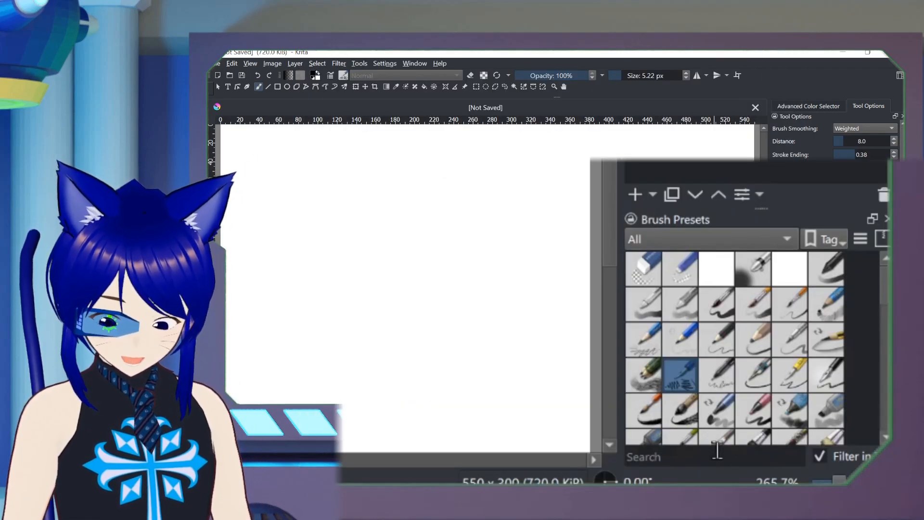
# - Filter the brush presets by "fill", choose the "t) Shapes Fill" brush and draw a closed shape on the canvas
pyautogui.click(717, 451)
pyautogui.write('fill')
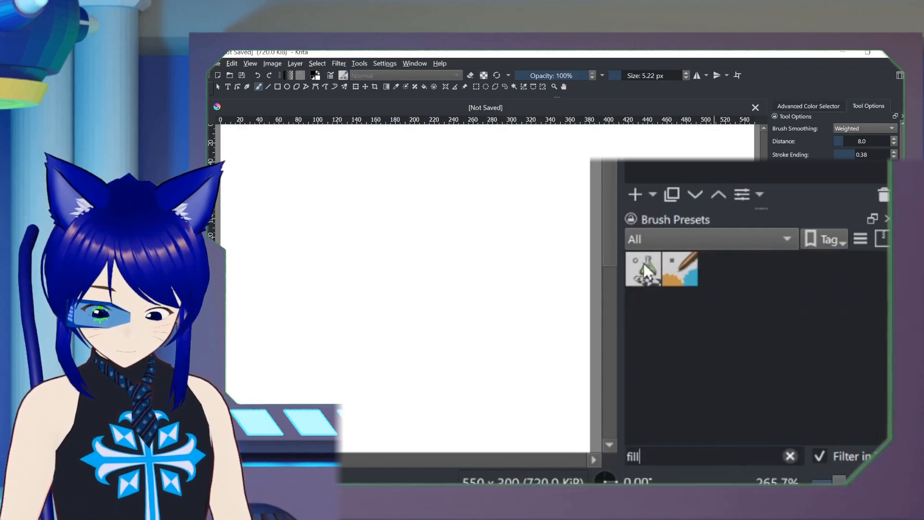
pyautogui.moveTo(643, 263)
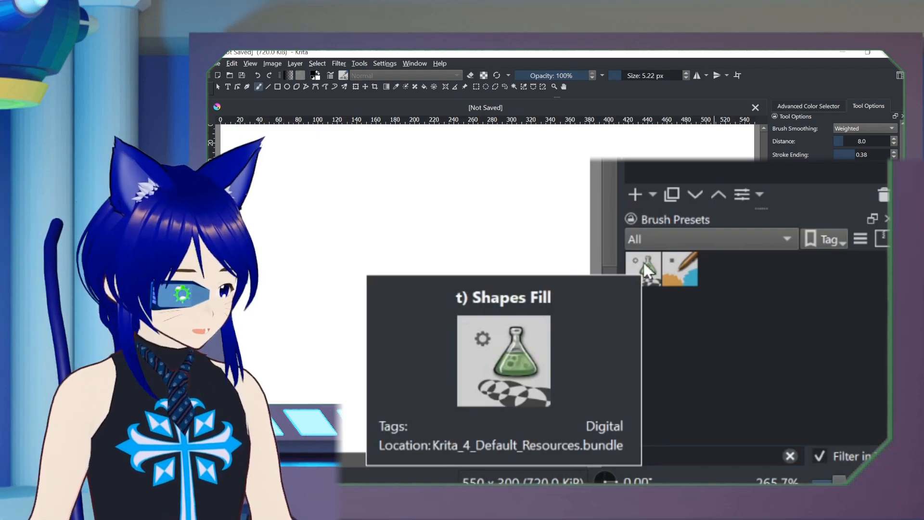
pyautogui.click(643, 262)
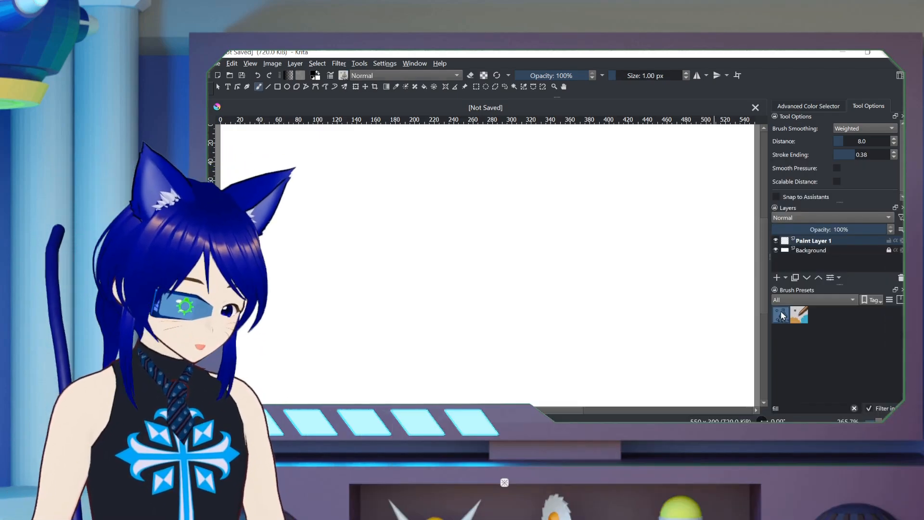
pyautogui.moveTo(440, 179)
pyautogui.mouseDown()
pyautogui.moveTo(462, 230)
pyautogui.moveTo(504, 255)
pyautogui.moveTo(501, 273)
pyautogui.moveTo(459, 308)
pyautogui.moveTo(456, 333)
pyautogui.moveTo(486, 360)
pyautogui.moveTo(530, 361)
pyautogui.moveTo(570, 347)
pyautogui.moveTo(592, 324)
pyautogui.moveTo(593, 294)
pyautogui.moveTo(565, 283)
pyautogui.moveTo(525, 319)
pyautogui.moveTo(491, 319)
pyautogui.moveTo(508, 291)
pyautogui.moveTo(542, 278)
pyautogui.moveTo(569, 242)
pyautogui.moveTo(546, 219)
pyautogui.moveTo(483, 207)
pyautogui.moveTo(520, 188)
pyautogui.moveTo(602, 203)
pyautogui.moveTo(583, 169)
pyautogui.moveTo(514, 152)
pyautogui.moveTo(442, 176)
pyautogui.mouseUp()
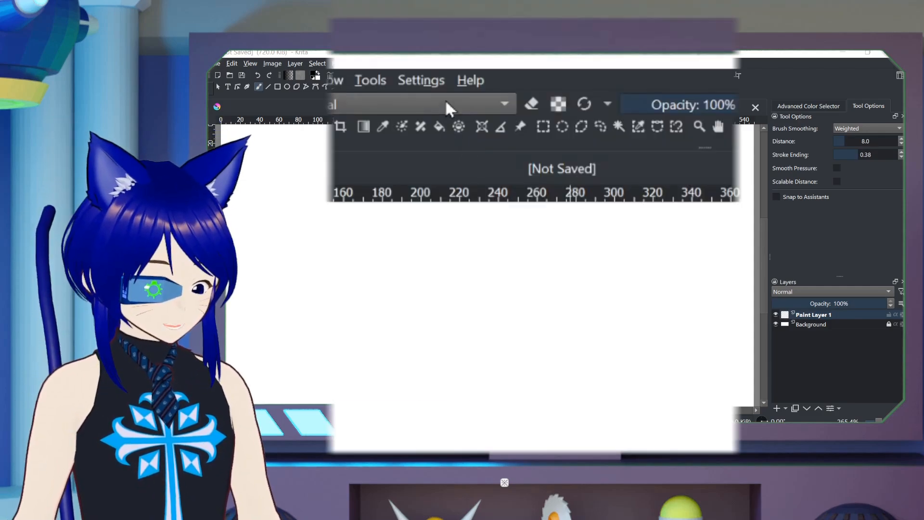
# - Switch the keyboard shortcut scheme to photoshop_compatible in Krita's configuration and apply it
pyautogui.click(409, 82)
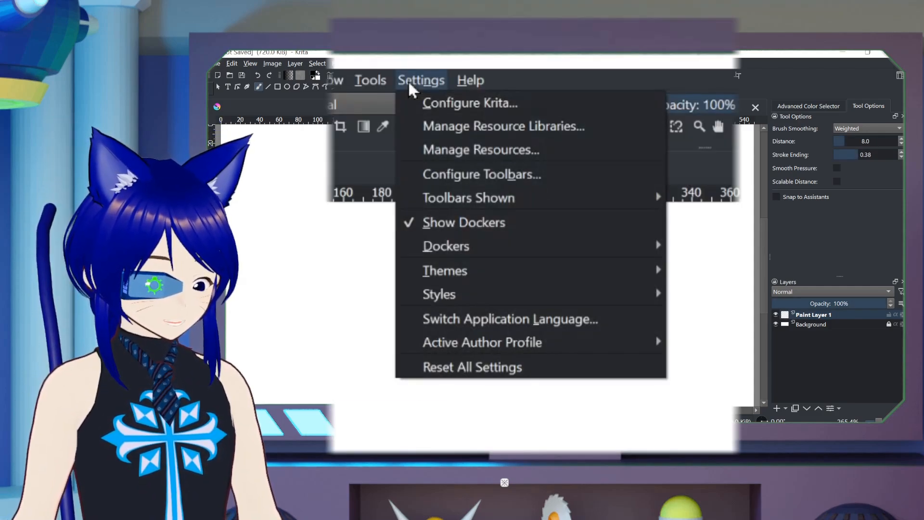
pyautogui.click(436, 102)
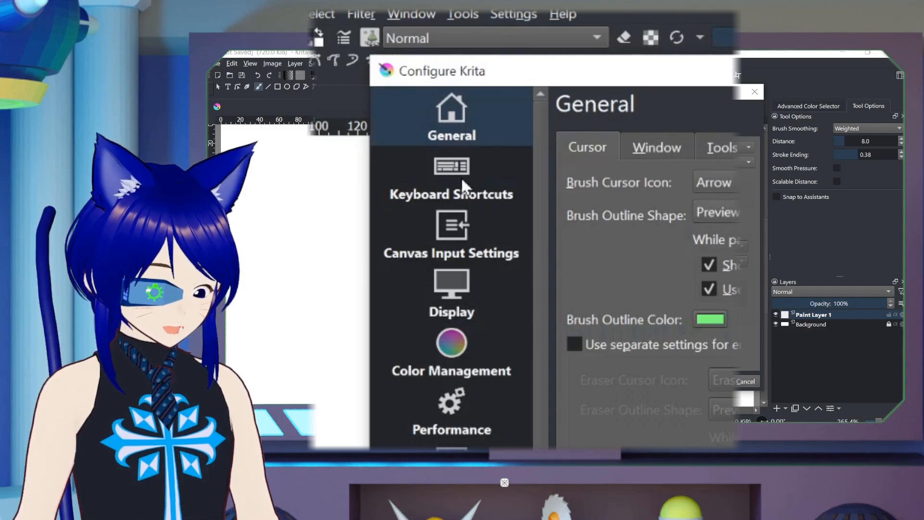
pyautogui.click(461, 178)
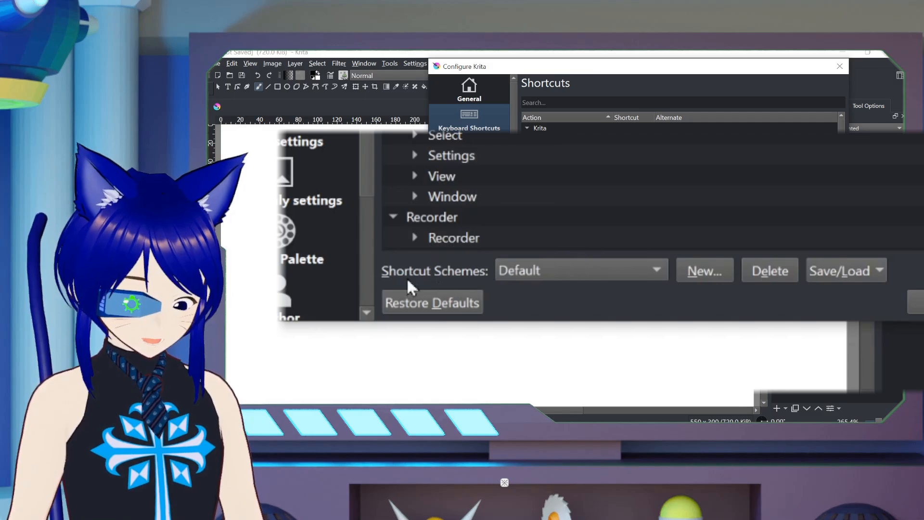
pyautogui.click(559, 278)
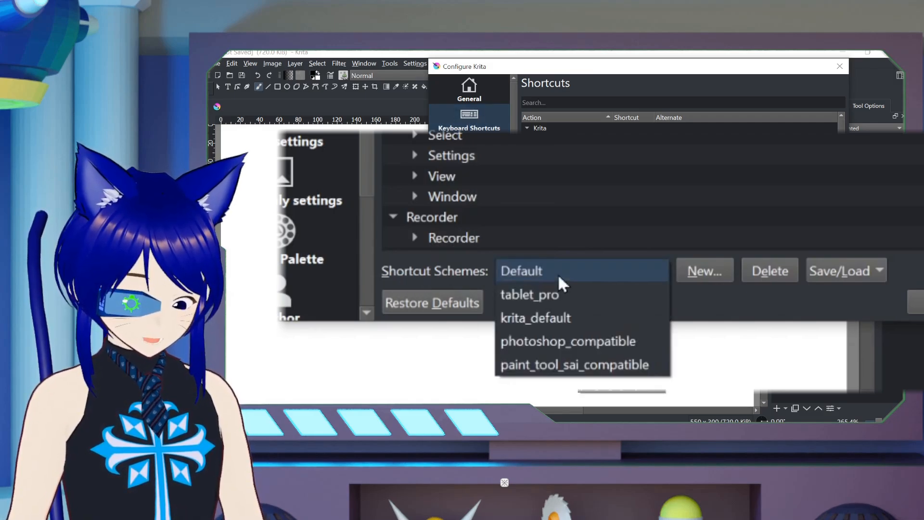
pyautogui.click(581, 343)
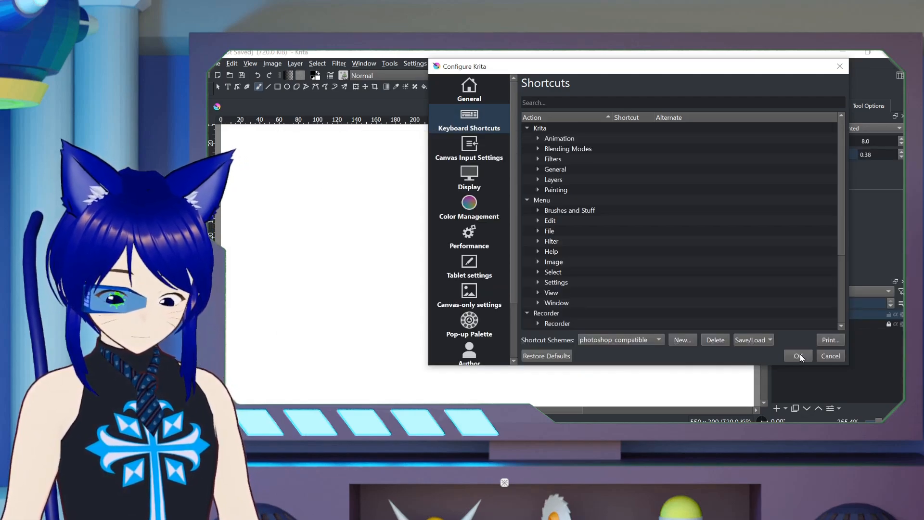
pyautogui.click(798, 354)
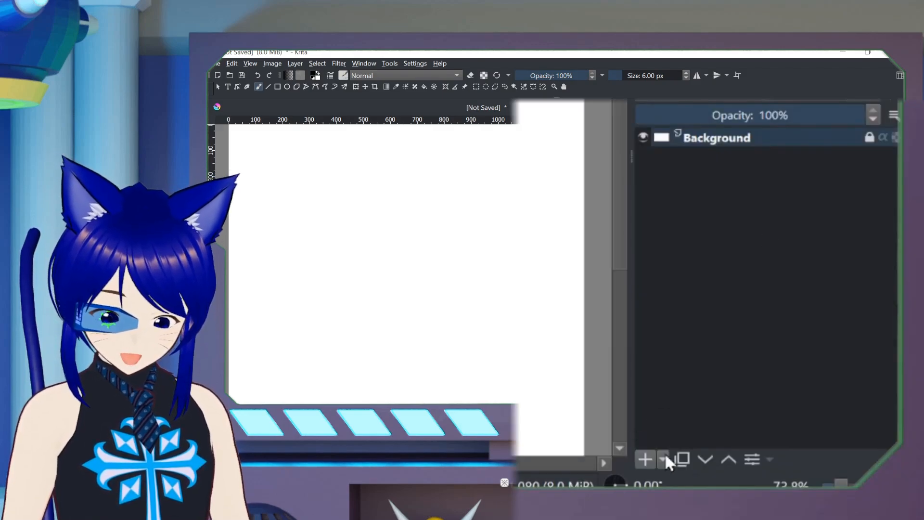
# - Add a vector layer and draw an unfilled tall rectangle with a narrow upright ellipse, about 95 px wide, below it
pyautogui.click(663, 459)
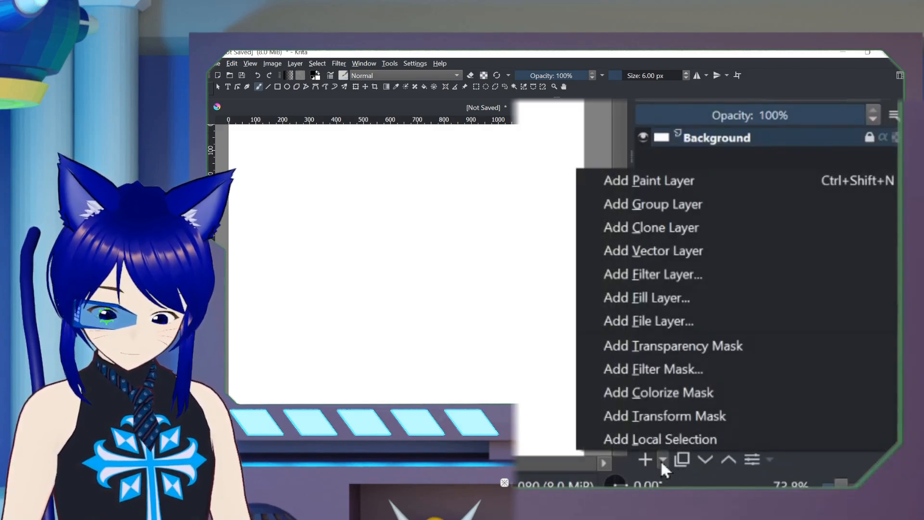
pyautogui.click(665, 255)
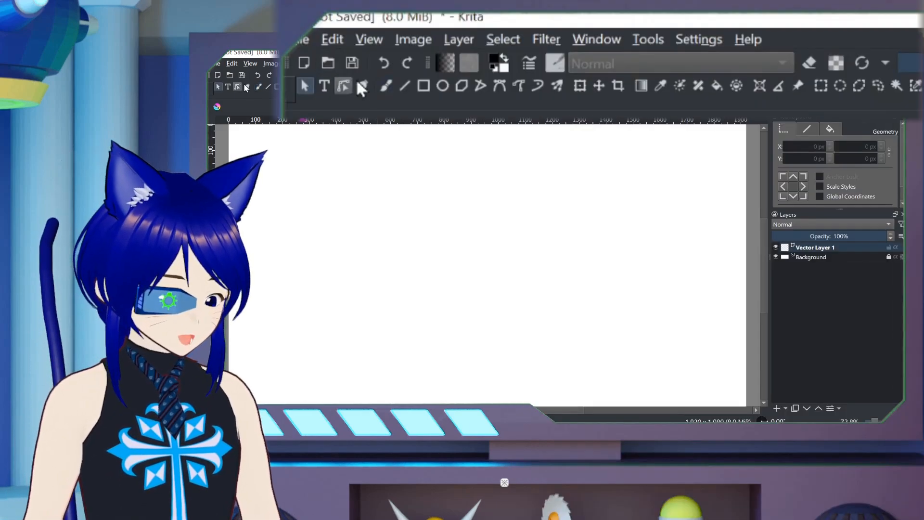
pyautogui.click(277, 87)
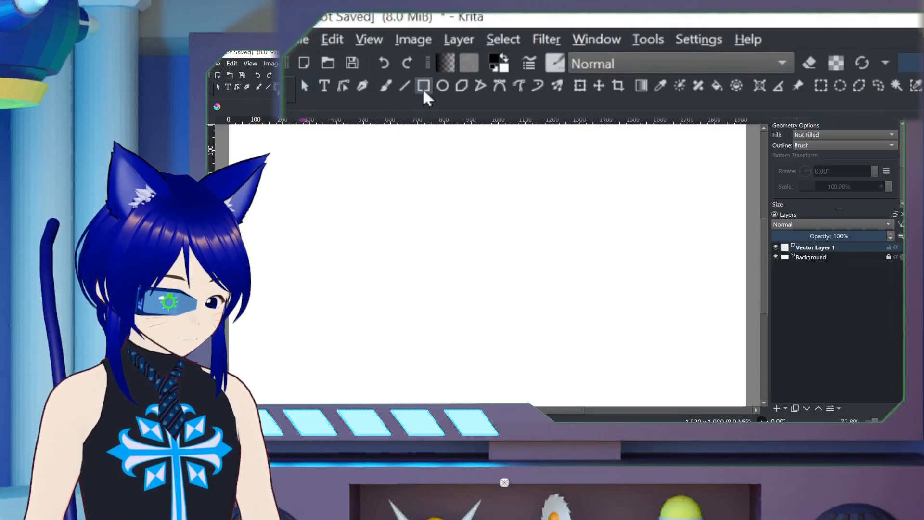
pyautogui.moveTo(313, 151); pyautogui.dragTo(359, 224)
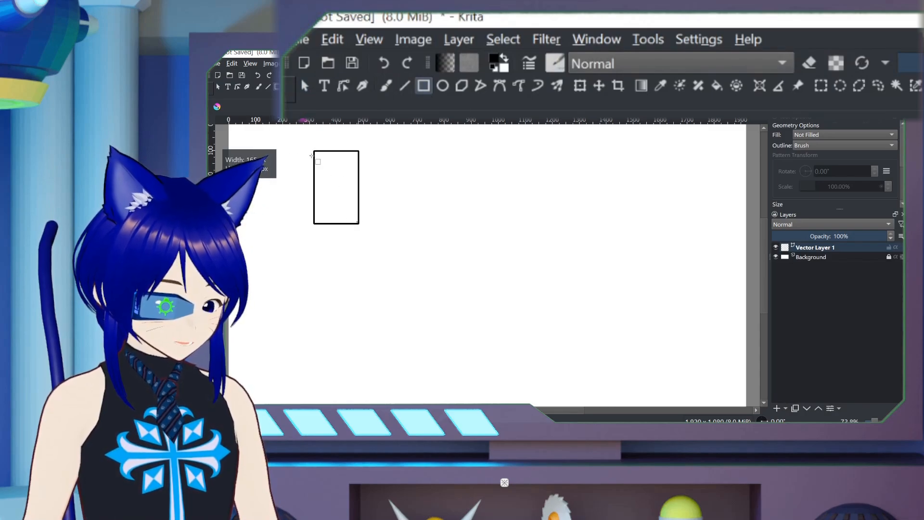
pyautogui.click(439, 89)
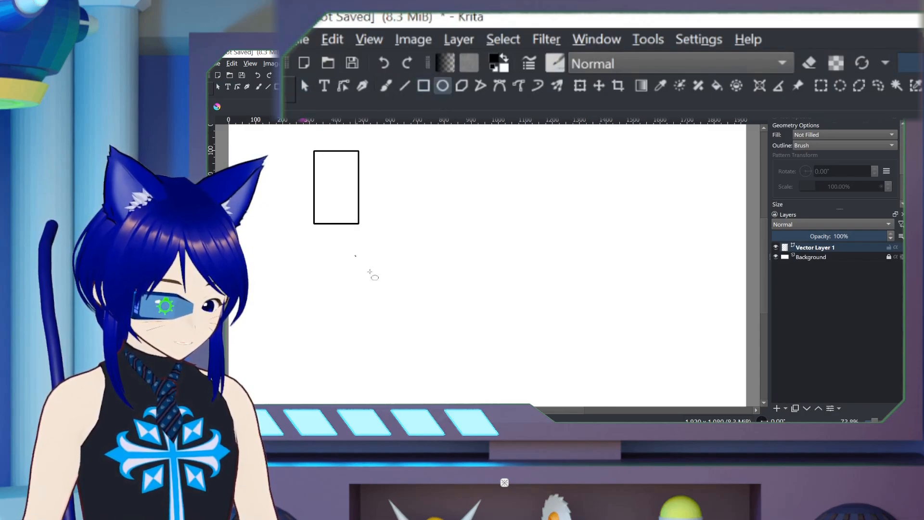
pyautogui.moveTo(355, 257); pyautogui.dragTo(383, 343)
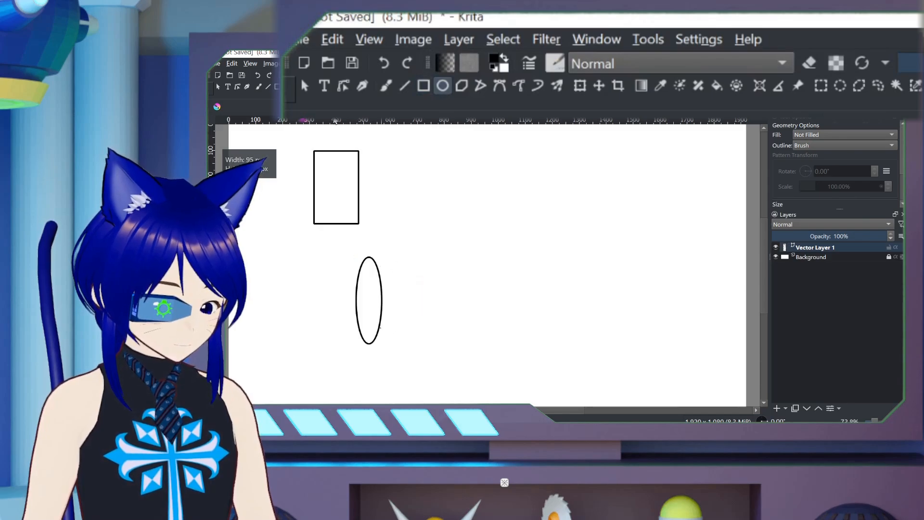
# - Draw a closed irregular polygon beside the rectangle and a closed, kite-like polyline shape beside the ellipse
pyautogui.click(464, 88)
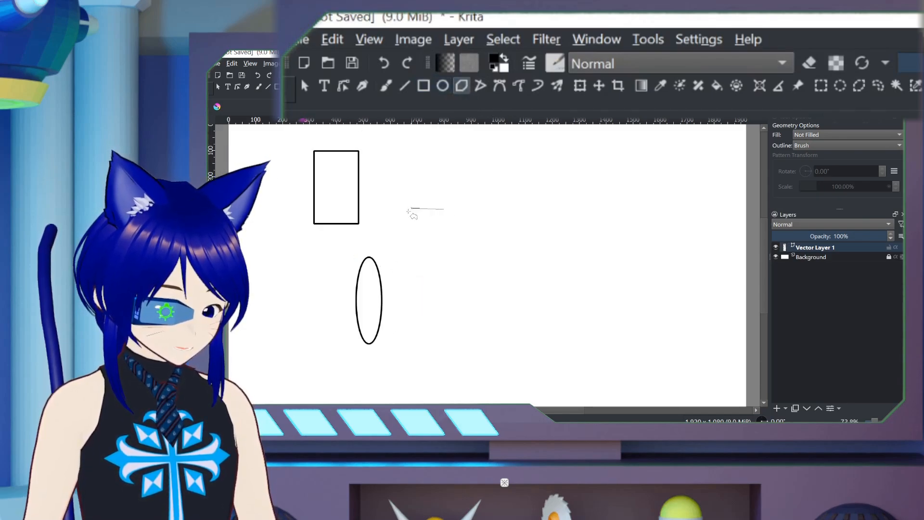
pyautogui.click(409, 211)
pyautogui.click(409, 174)
pyautogui.click(399, 157)
pyautogui.click(422, 151)
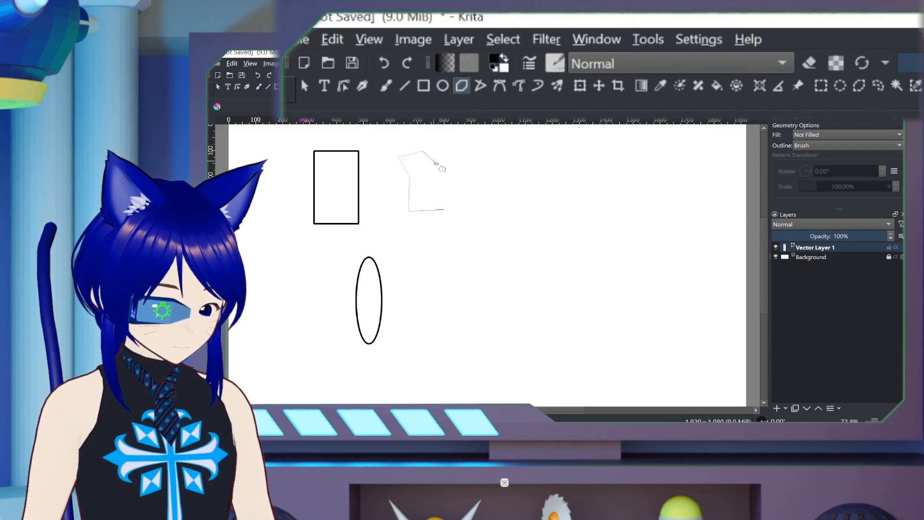
pyautogui.click(437, 164)
pyautogui.doubleClick(442, 208)
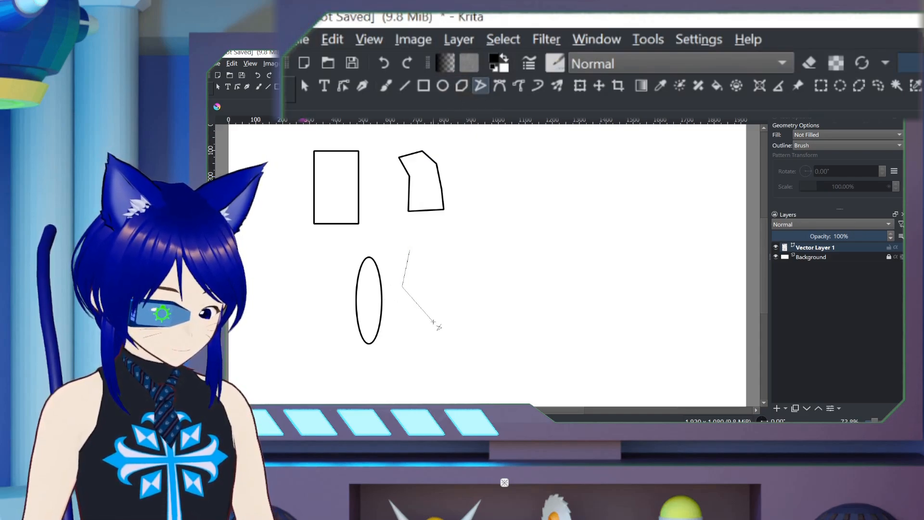
pyautogui.click(462, 256)
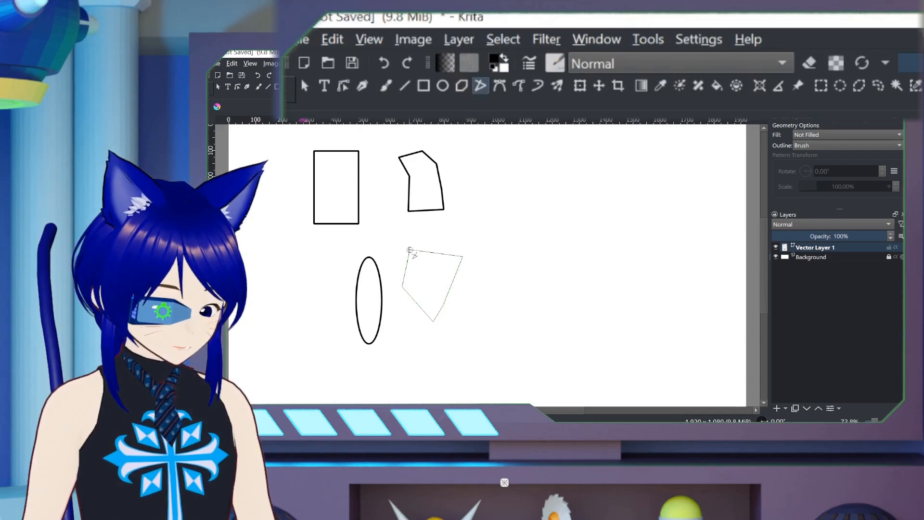
pyautogui.doubleClick(410, 250)
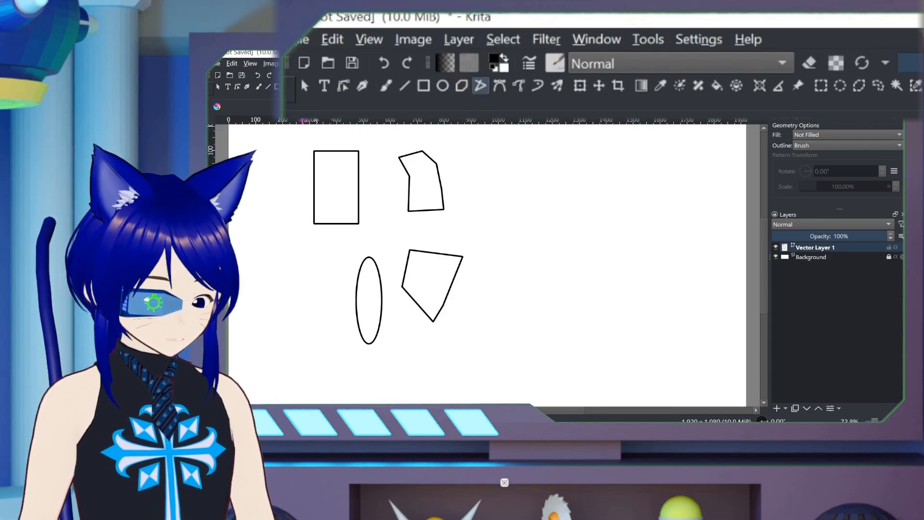
# - Draw a closed rounded shape with the Bezier Curve Tool and a wavy closed outline below it with the Freehand Path Tool
pyautogui.click(500, 86)
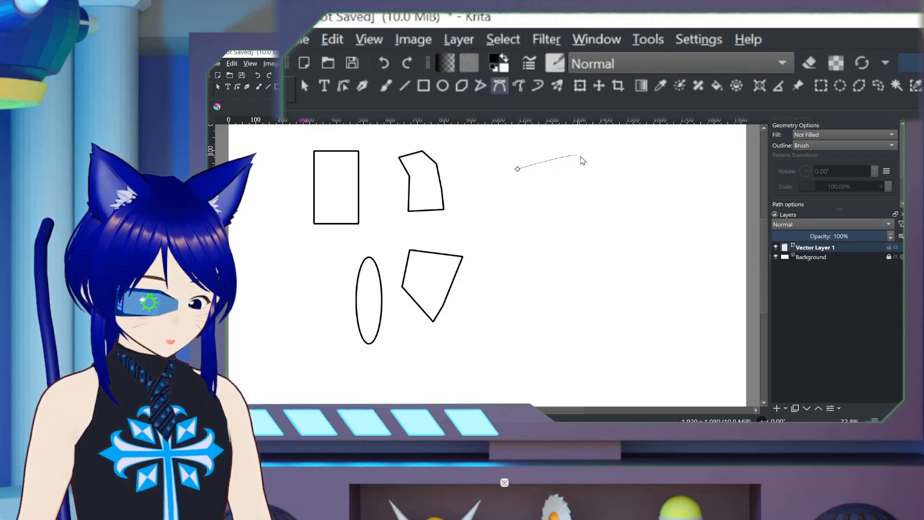
pyautogui.moveTo(578, 155); pyautogui.dragTo(592, 171)
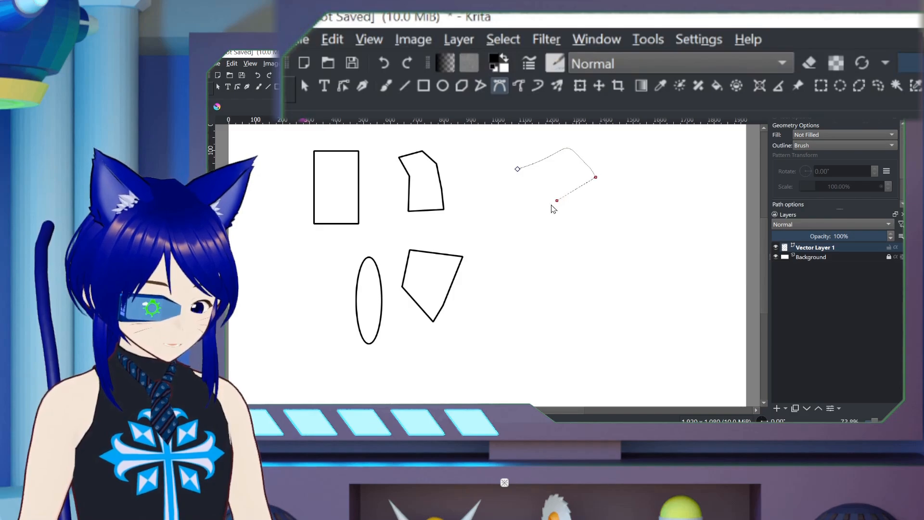
pyautogui.moveTo(518, 169); pyautogui.dragTo(532, 141)
pyautogui.click(519, 88)
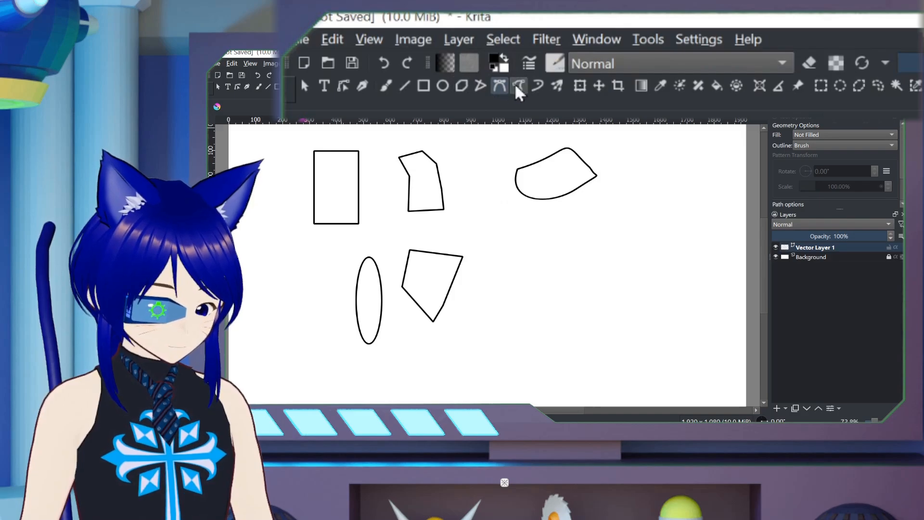
pyautogui.moveTo(513, 245)
pyautogui.mouseDown()
pyautogui.moveTo(582, 269)
pyautogui.moveTo(592, 248)
pyautogui.moveTo(645, 267)
pyautogui.moveTo(561, 296)
pyautogui.moveTo(532, 284)
pyautogui.moveTo(520, 260)
pyautogui.moveTo(487, 252)
pyautogui.mouseUp()
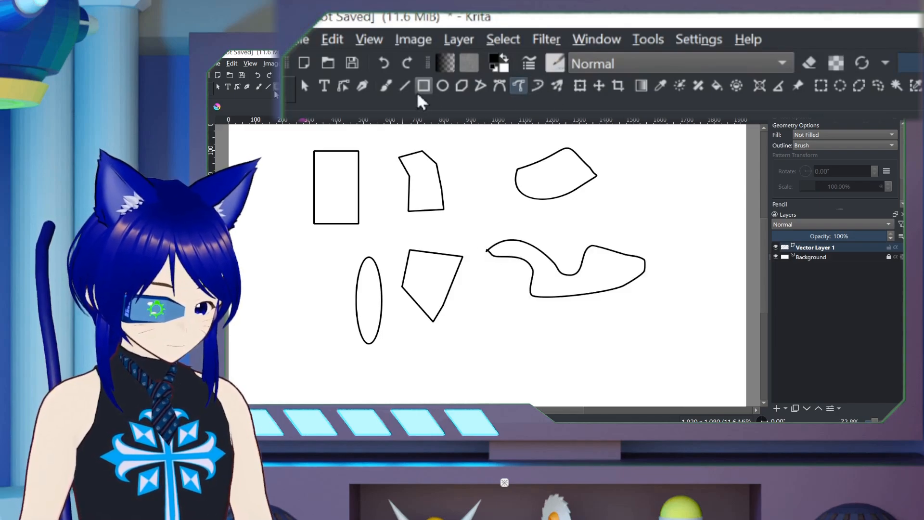
# - Move the rectangle slightly down and right and stretch it to about 173 px wide and 302 px high
pyautogui.click(306, 86)
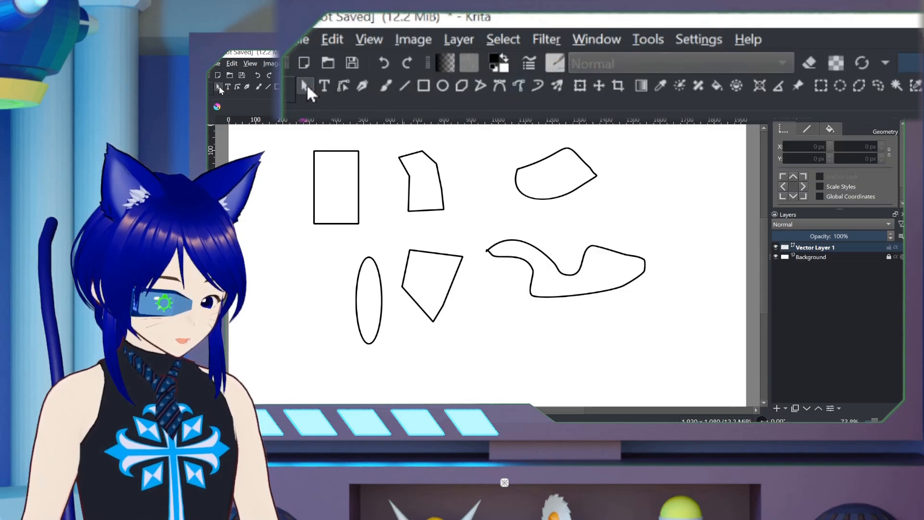
pyautogui.click(336, 152)
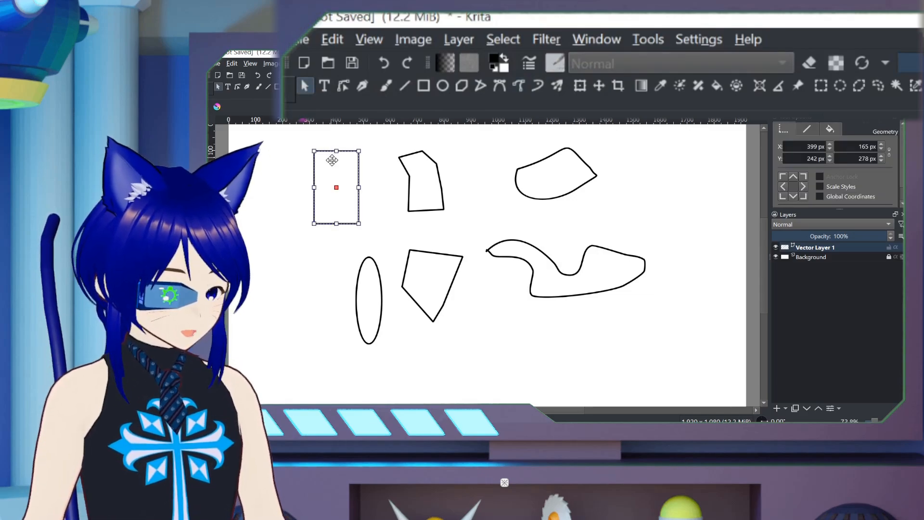
pyautogui.moveTo(331, 175); pyautogui.dragTo(375, 196)
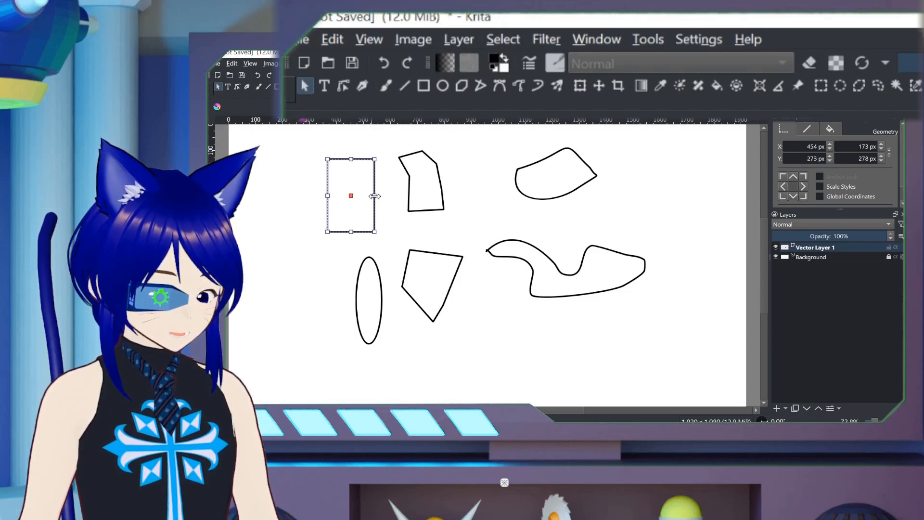
pyautogui.moveTo(353, 233)
pyautogui.mouseDown()
pyautogui.moveTo(350, 252)
pyautogui.moveTo(351, 238)
pyautogui.mouseUp()
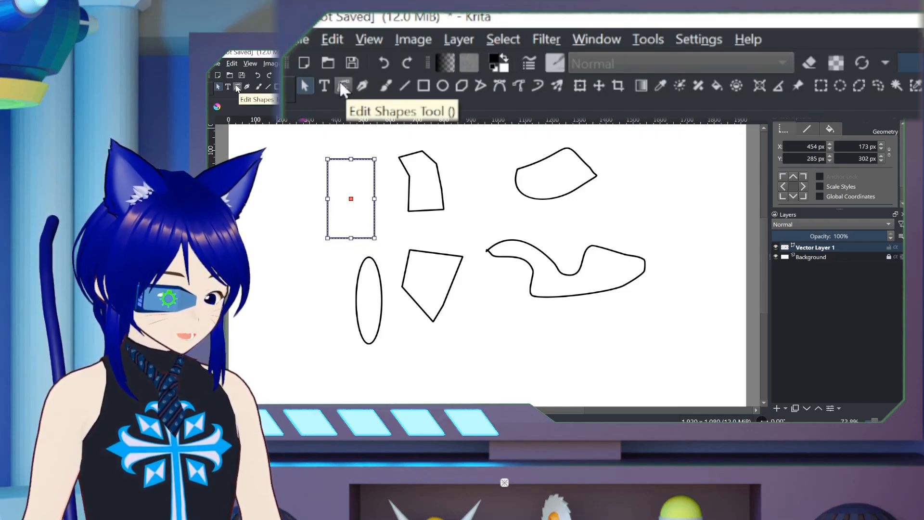
# - With the Edit Shapes Tool, round the rectangle's corners and open the ellipse into an arc with a gap on its right side
pyautogui.click(343, 87)
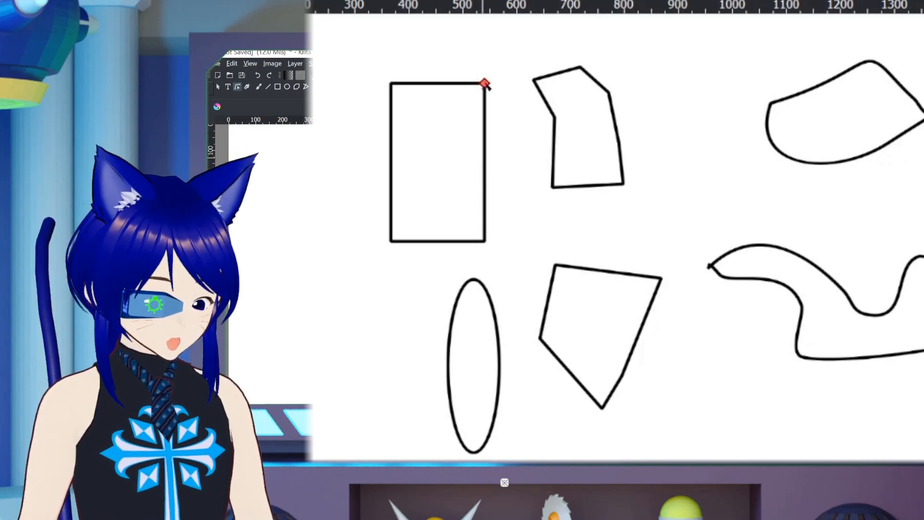
pyautogui.moveTo(485, 84); pyautogui.dragTo(450, 84)
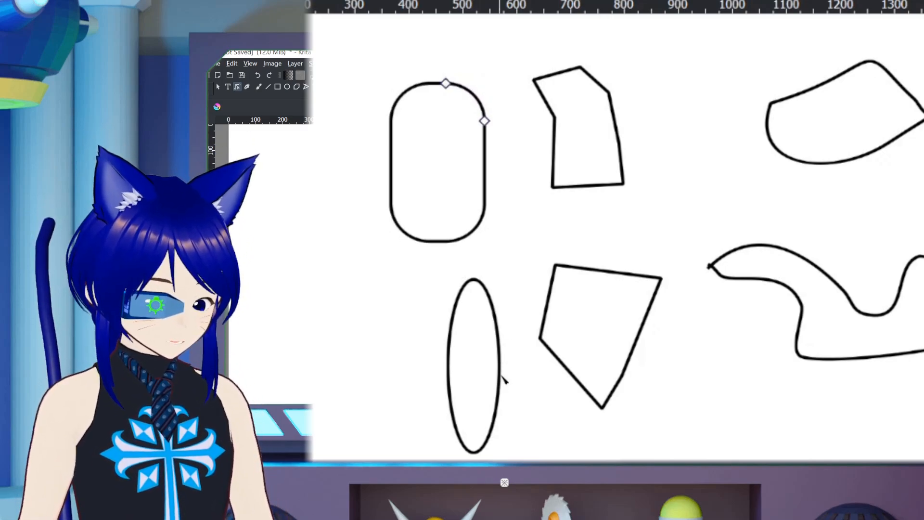
pyautogui.click(500, 368)
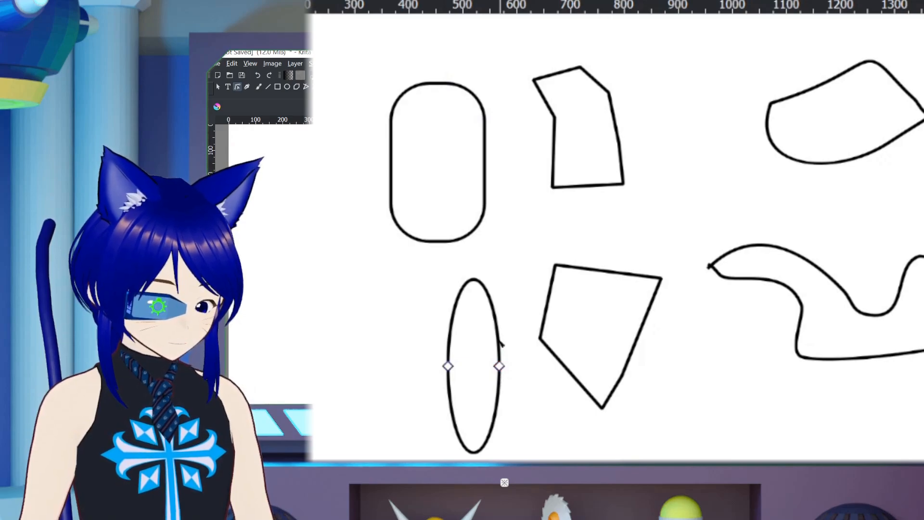
pyautogui.moveTo(499, 370); pyautogui.dragTo(501, 302)
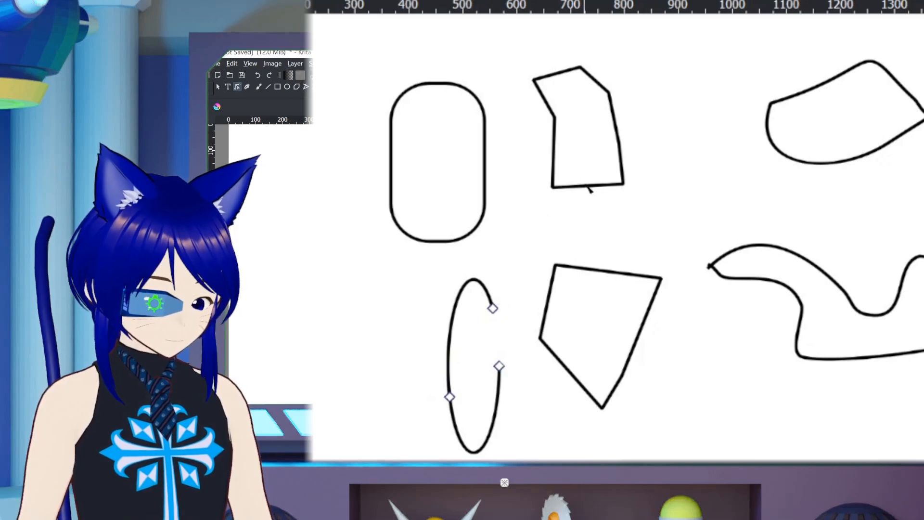
# - Reshape the polygon by pulling its lower-right node outward and a right-side node inward, and push the polyline's lower-right node inward
pyautogui.click(589, 188)
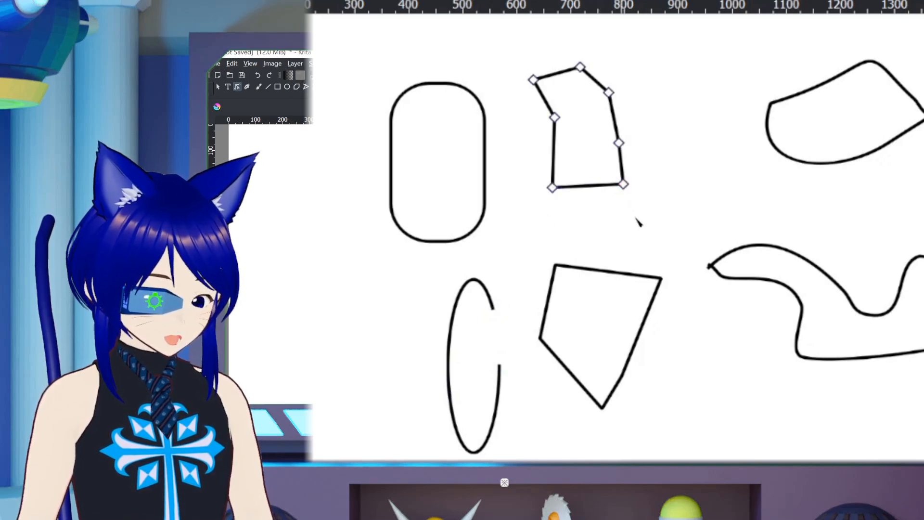
pyautogui.moveTo(623, 184); pyautogui.dragTo(658, 150)
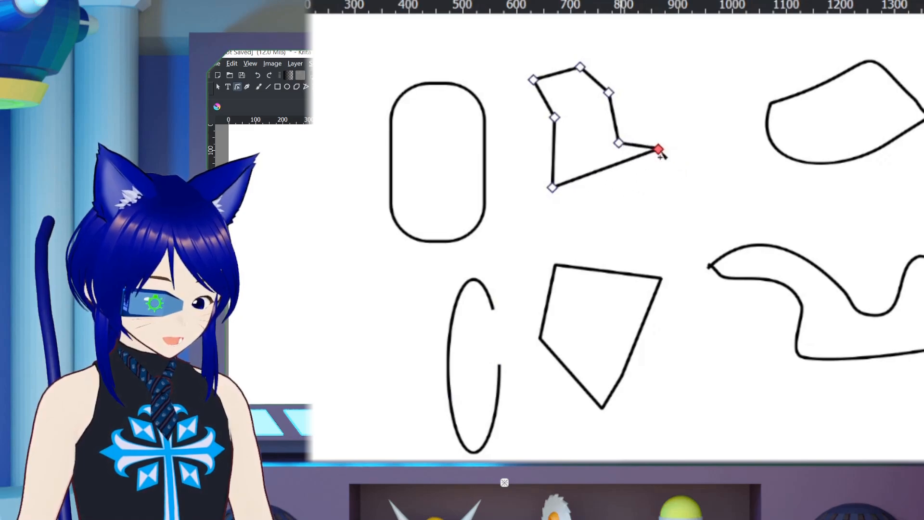
pyautogui.moveTo(609, 93); pyautogui.dragTo(578, 127)
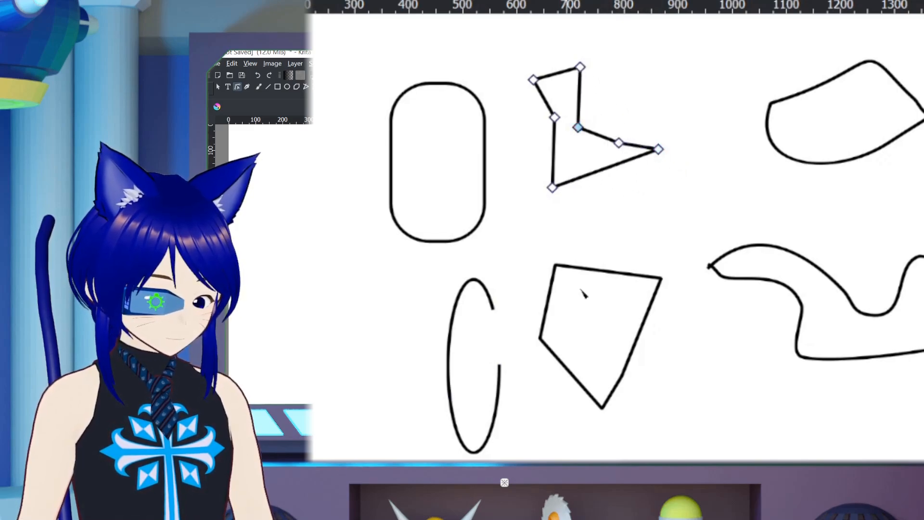
pyautogui.click(602, 271)
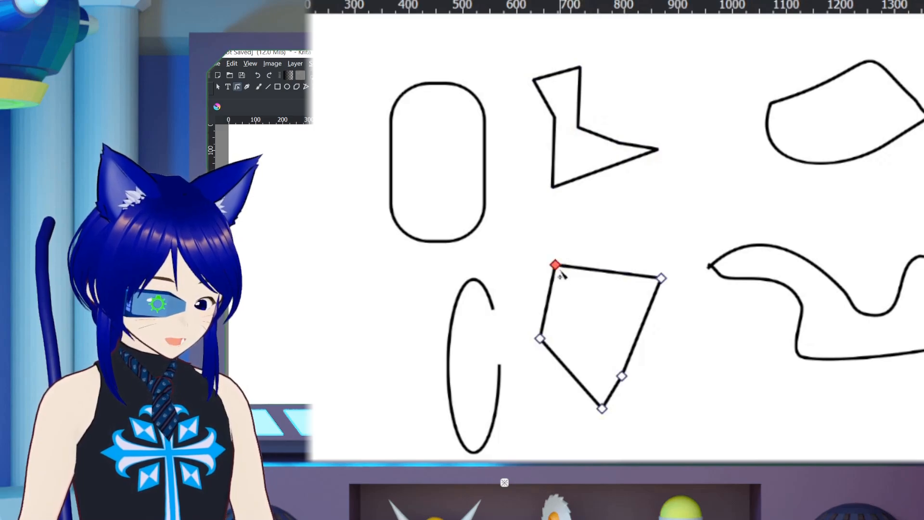
pyautogui.moveTo(622, 375); pyautogui.dragTo(595, 326)
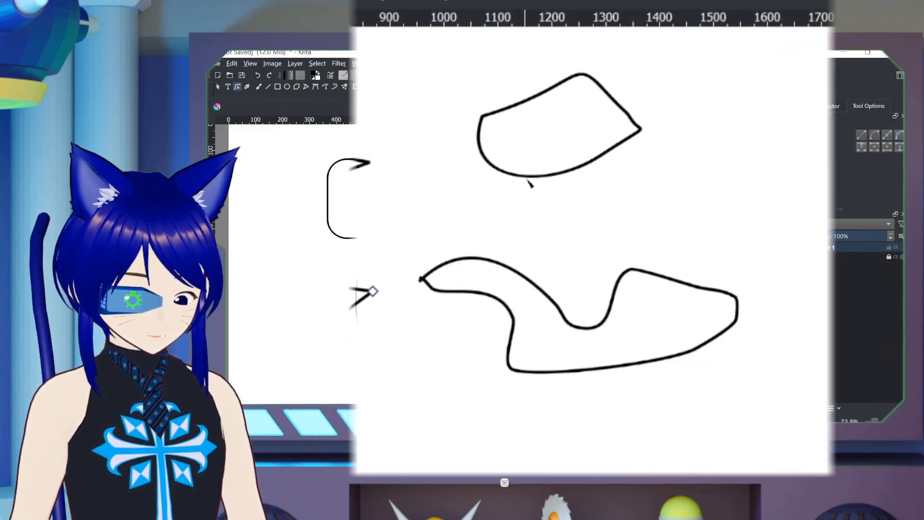
# - Reshape the Bezier shape by moving its left node up and left and bending its upper curve with the node's handle
pyautogui.click(814, 163)
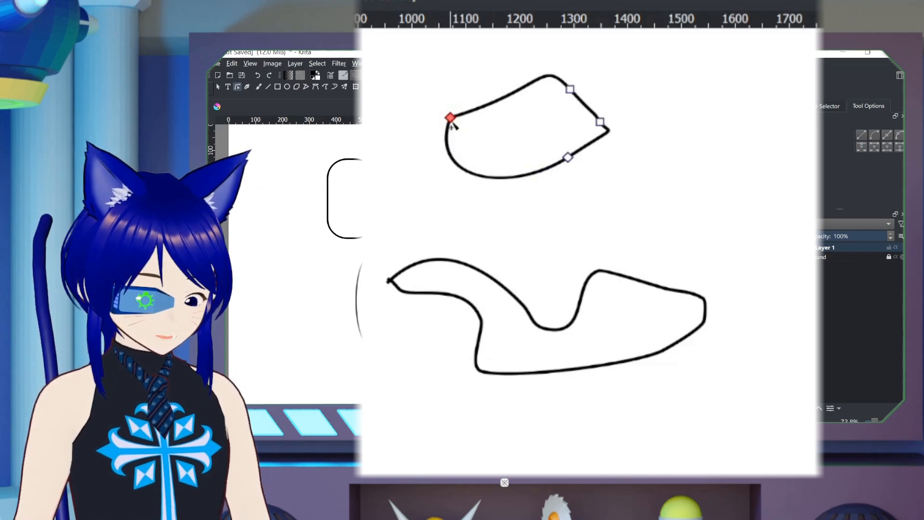
pyautogui.moveTo(450, 119); pyautogui.dragTo(419, 87)
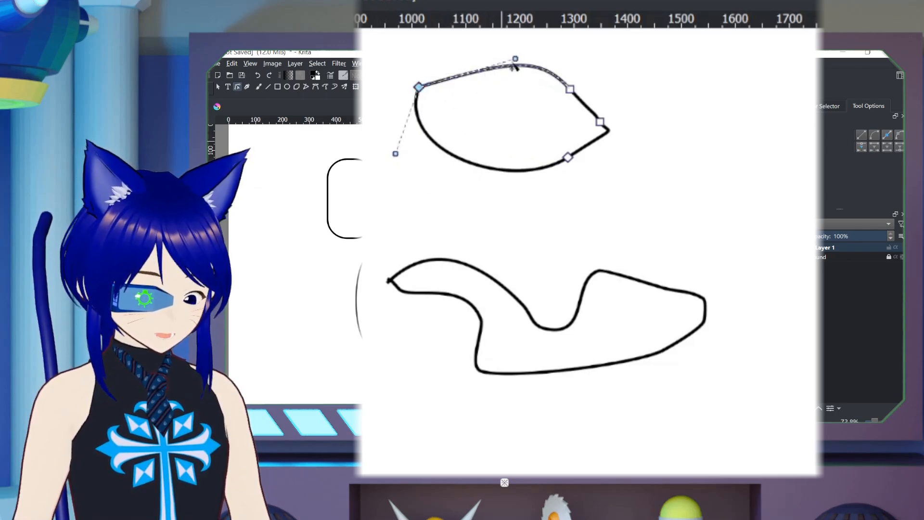
pyautogui.moveTo(518, 65); pyautogui.dragTo(460, 29)
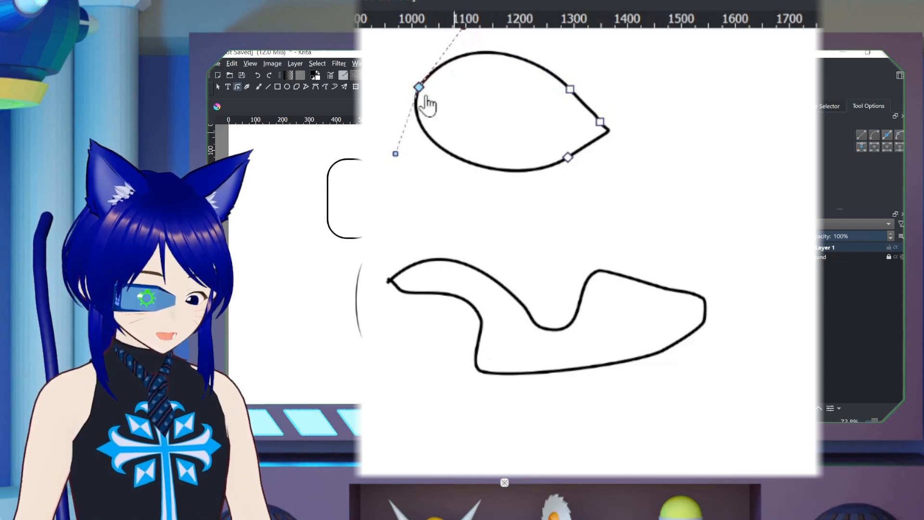
# - Raise a node on the freehand path's upper curve and adjust its handle, and delete Vector Layer 1
pyautogui.click(453, 260)
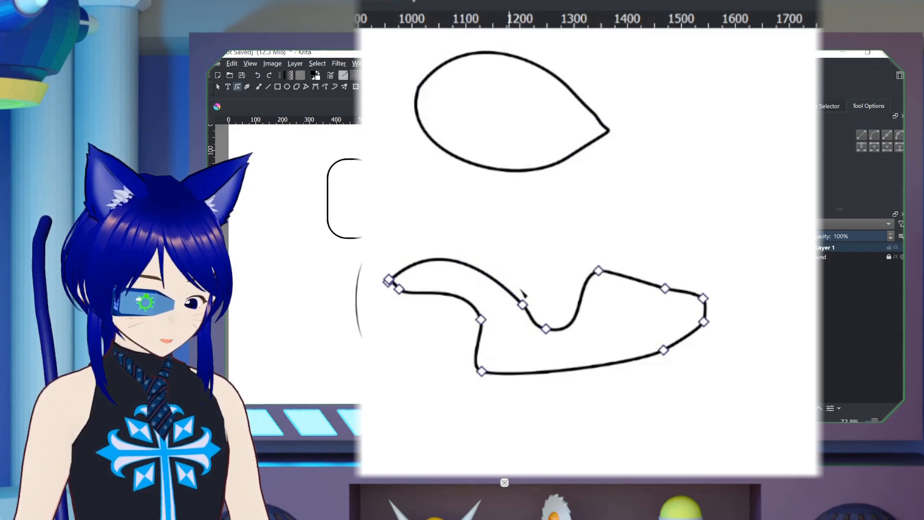
pyautogui.moveTo(522, 304); pyautogui.dragTo(509, 269)
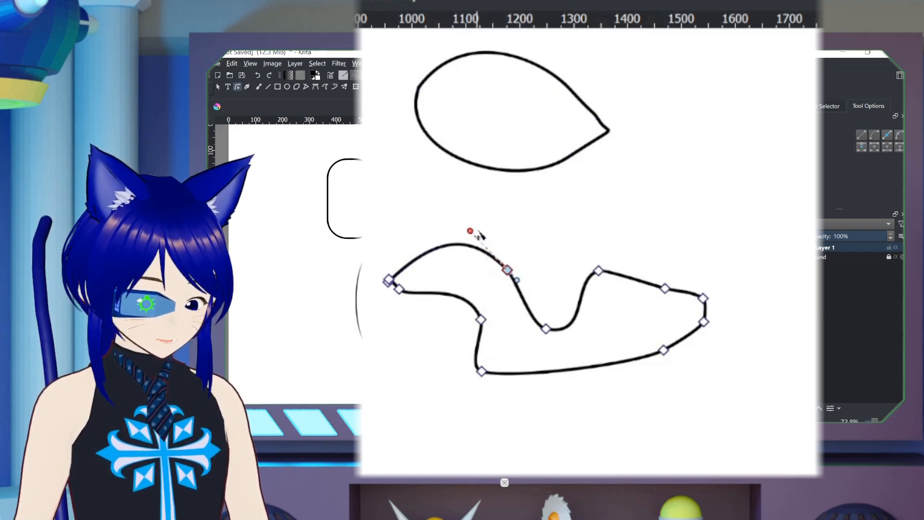
pyautogui.moveTo(470, 231); pyautogui.dragTo(462, 238)
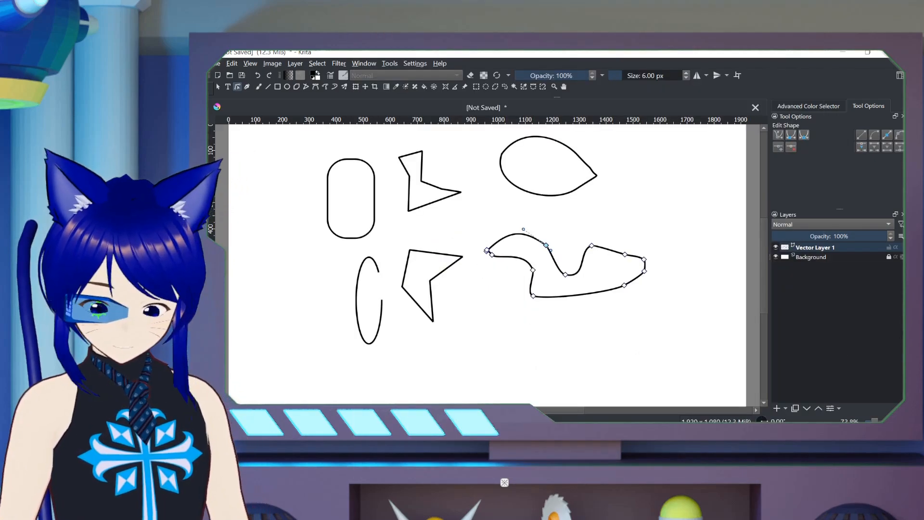
pyautogui.hotkey('shift', 'Delete')
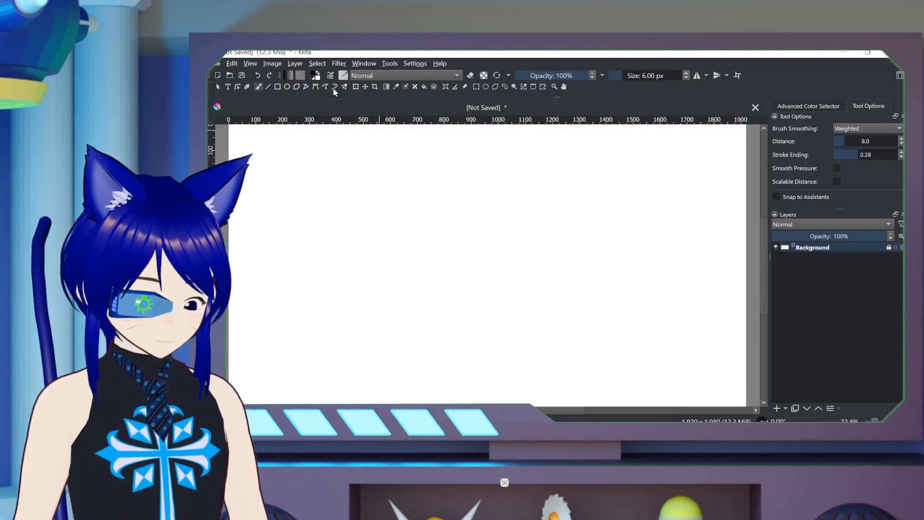
# - Draw a long looping wavy stroke across the canvas with the Calligraphy tool
pyautogui.click(249, 87)
pyautogui.click(247, 88)
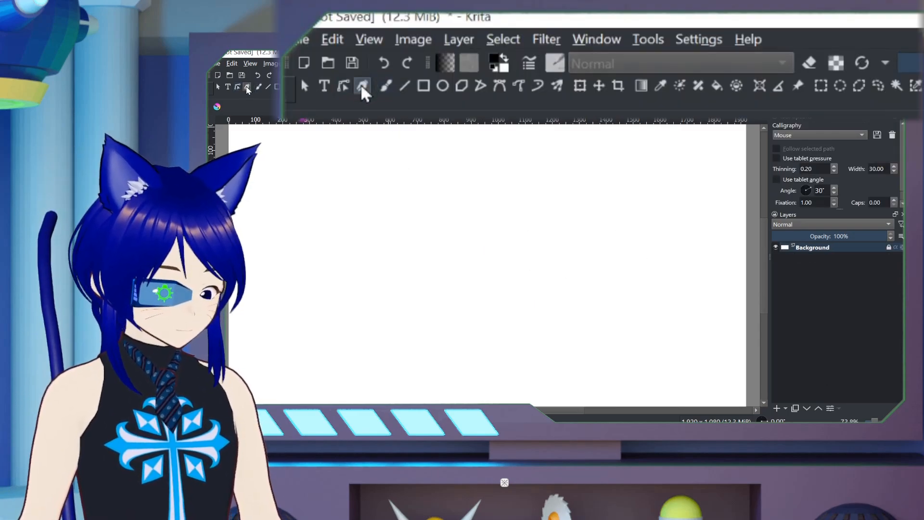
pyautogui.moveTo(300, 160)
pyautogui.mouseDown()
pyautogui.moveTo(292, 195)
pyautogui.moveTo(299, 262)
pyautogui.moveTo(319, 298)
pyautogui.moveTo(357, 290)
pyautogui.moveTo(404, 200)
pyautogui.moveTo(438, 189)
pyautogui.moveTo(454, 298)
pyautogui.moveTo(495, 316)
pyautogui.moveTo(535, 264)
pyautogui.moveTo(548, 212)
pyautogui.moveTo(587, 180)
pyautogui.moveTo(639, 192)
pyautogui.moveTo(617, 253)
pyautogui.moveTo(559, 333)
pyautogui.moveTo(618, 361)
pyautogui.moveTo(647, 297)
pyautogui.moveTo(514, 262)
pyautogui.moveTo(349, 258)
pyautogui.moveTo(288, 152)
pyautogui.moveTo(307, 162)
pyautogui.mouseUp()
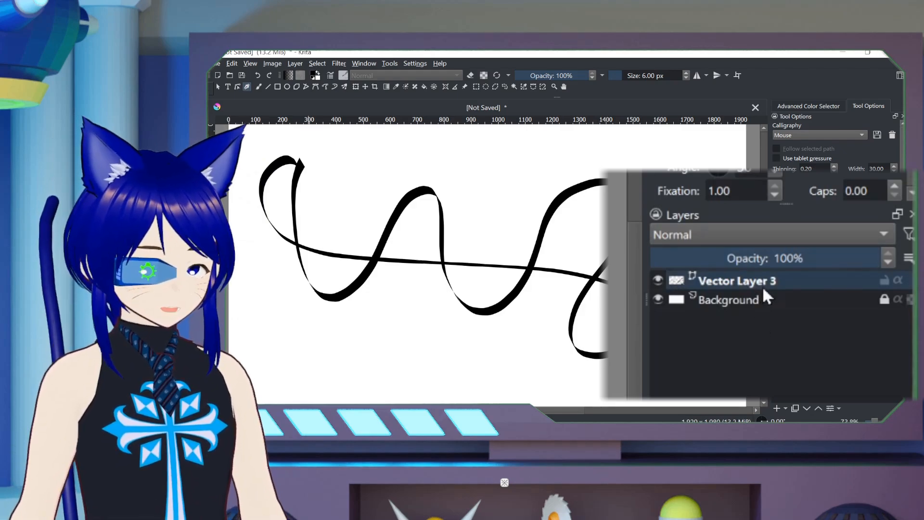
# - Pull two nodes near the calligraphy stroke's upper-left start to the right with the Edit Shapes Tool, and move the whole stroke right with Select Shapes
pyautogui.click(238, 87)
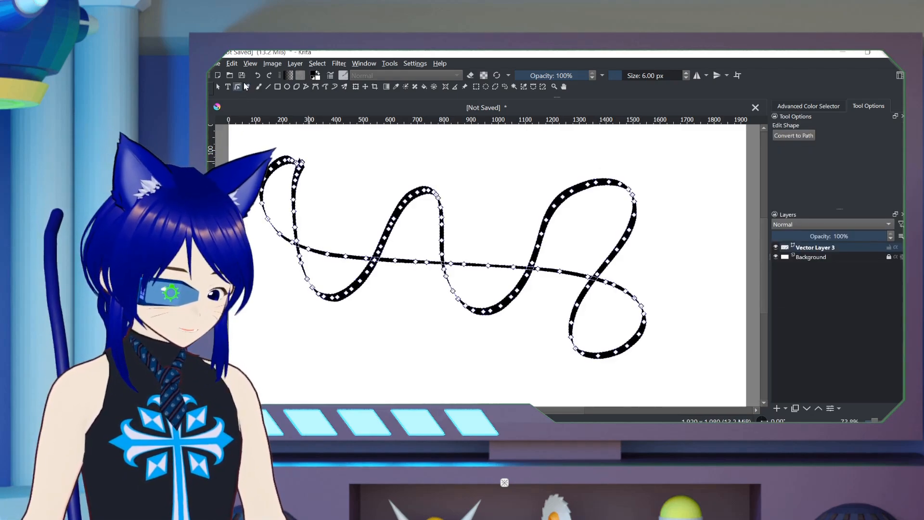
pyautogui.moveTo(299, 172); pyautogui.dragTo(322, 186)
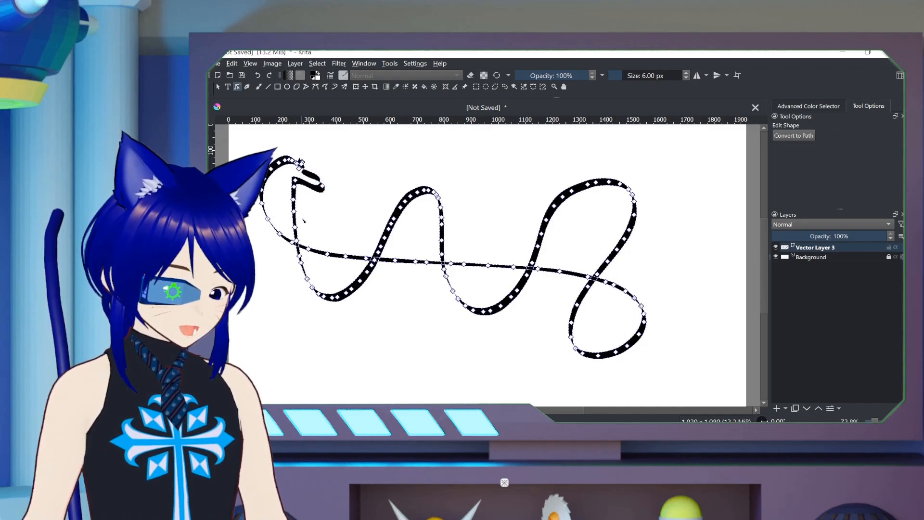
pyautogui.moveTo(295, 227); pyautogui.dragTo(317, 217)
pyautogui.click(218, 86)
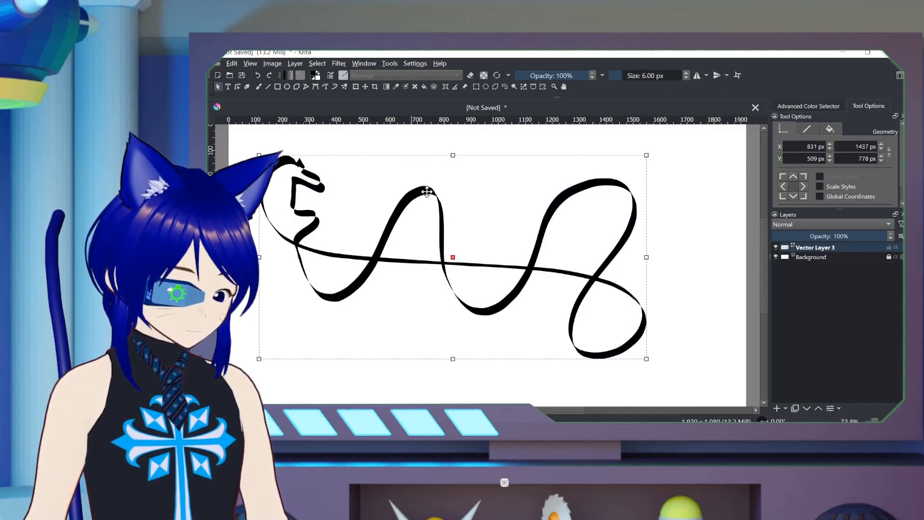
pyautogui.moveTo(427, 191); pyautogui.dragTo(492, 185)
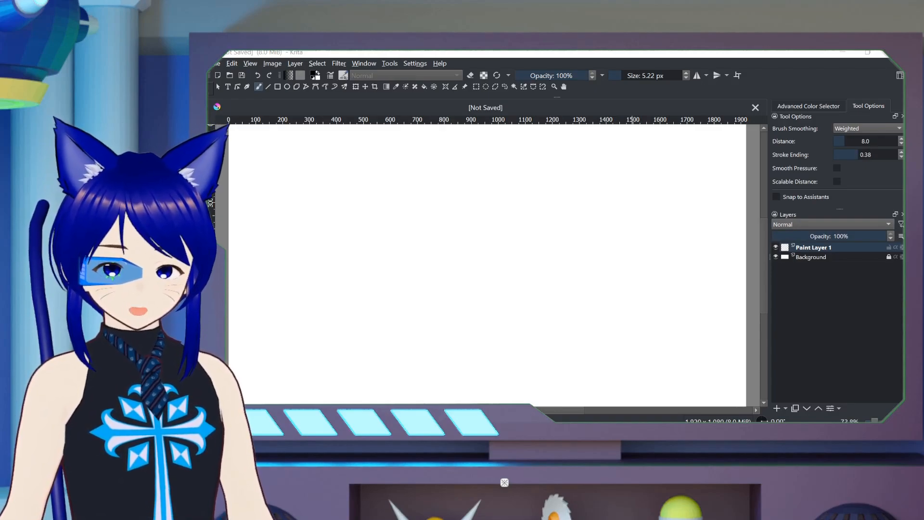
# - Draw a nearly horizontal line across the middle of Paint Layer 1 with the Line tool, and undo it
pyautogui.click(268, 87)
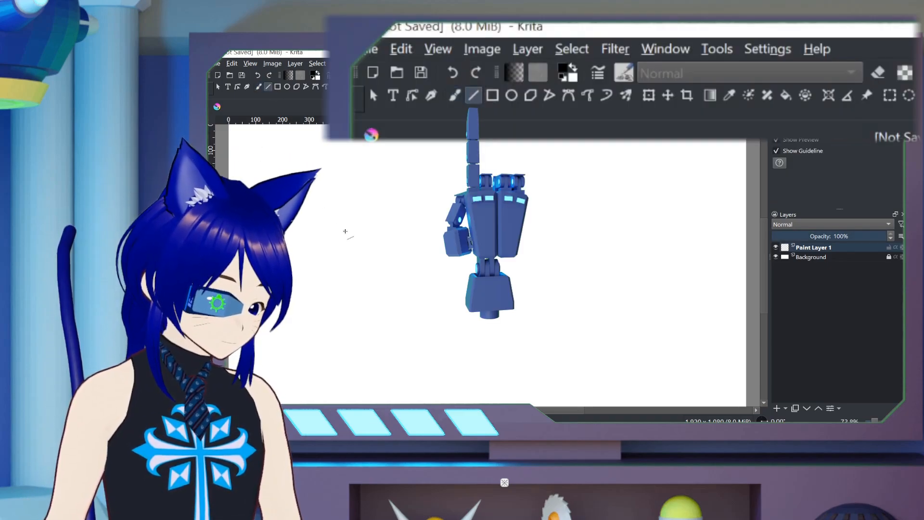
pyautogui.moveTo(342, 241); pyautogui.dragTo(339, 242)
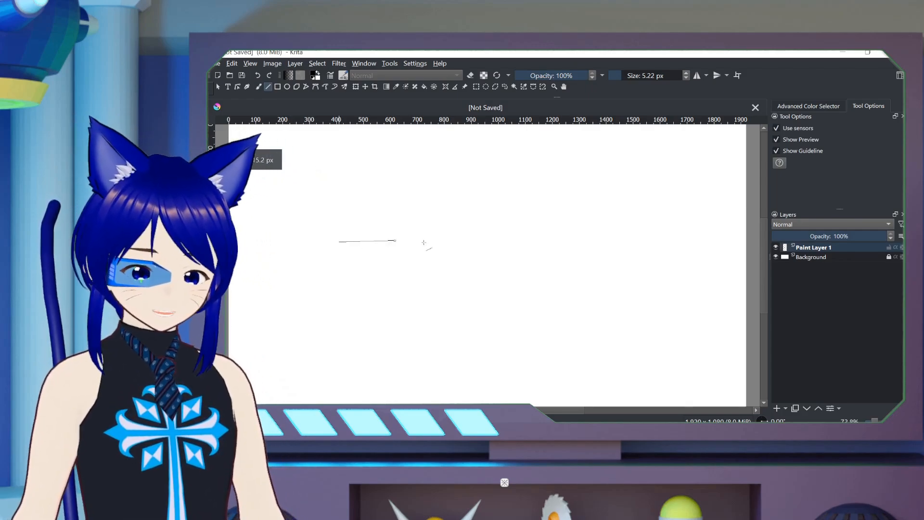
pyautogui.moveTo(423, 242); pyautogui.dragTo(558, 243)
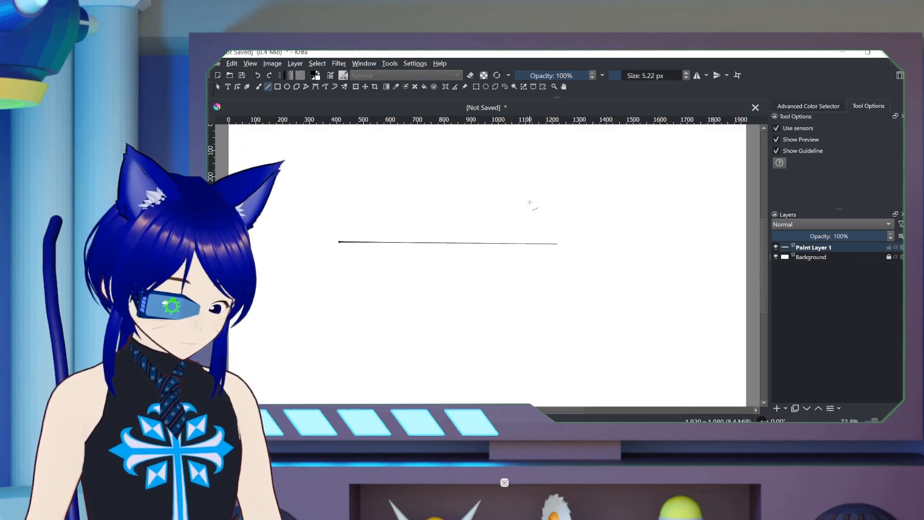
pyautogui.hotkey('ctrl', 'z')
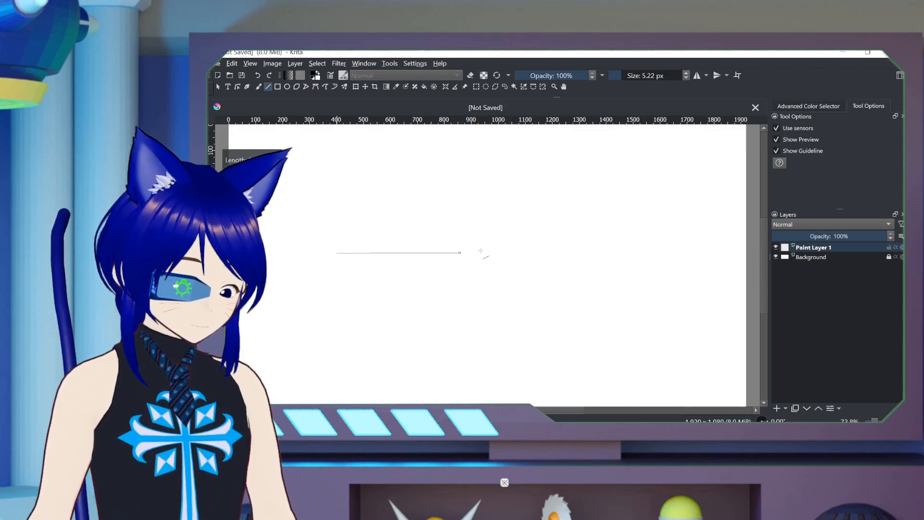
# - Draw a nearly horizontal line about 877 px long on Paint Layer 1, and shift the whole line down before finishing it
pyautogui.moveTo(480, 251); pyautogui.dragTo(573, 253)
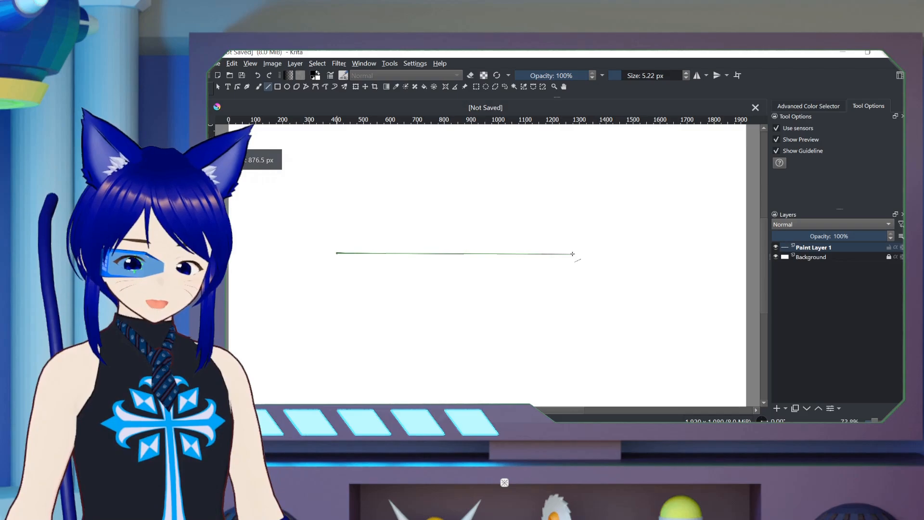
pyautogui.moveTo(573, 253)
pyautogui.mouseDown()
pyautogui.moveTo(572, 219)
pyautogui.moveTo(625, 193)
pyautogui.moveTo(546, 175)
pyautogui.moveTo(552, 234)
pyautogui.moveTo(618, 271)
pyautogui.moveTo(584, 308)
pyautogui.moveTo(577, 295)
pyautogui.mouseUp()
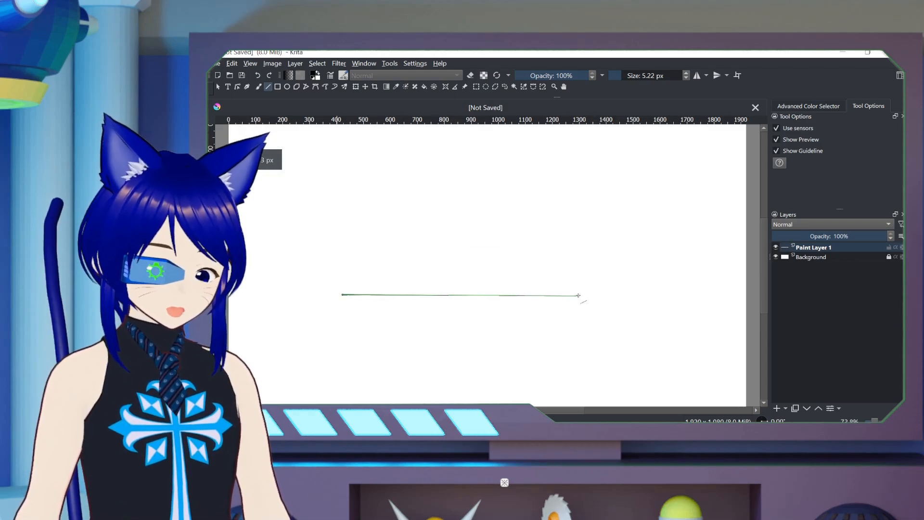